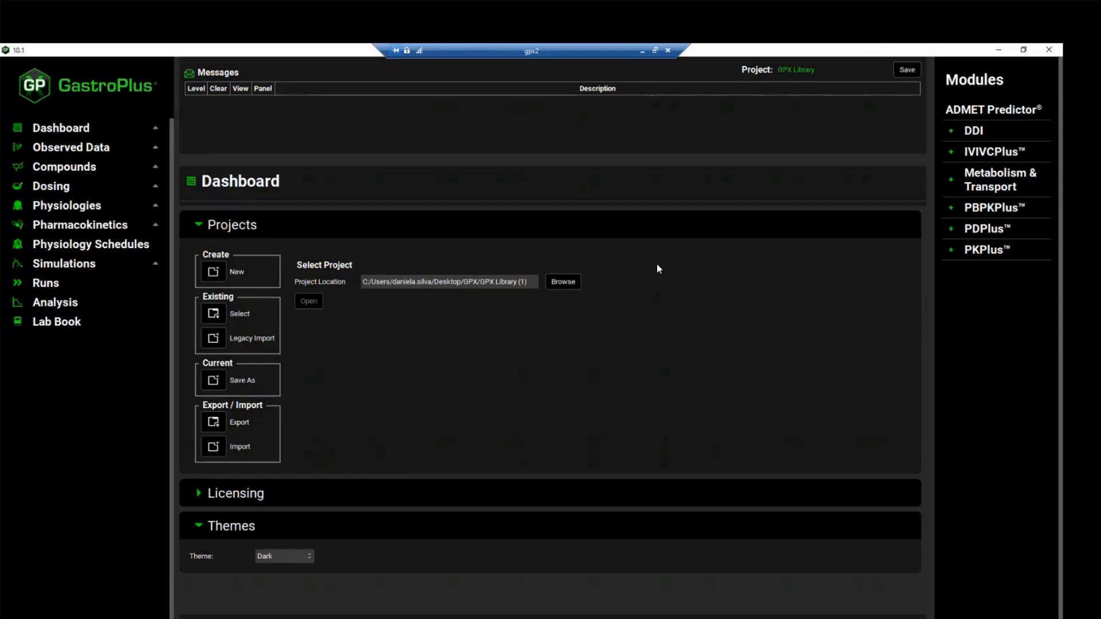
Set up saving the current project as a copy with the project name GPX Library Copy
{"action": "left_click", "coordinate": [214, 381]}
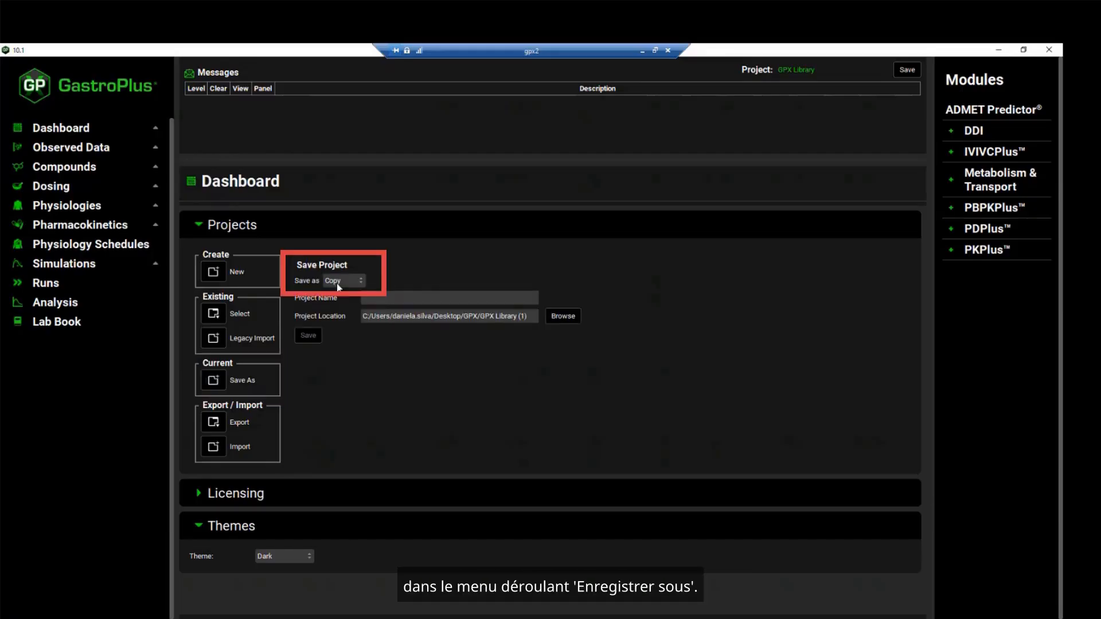
{"action": "left_click", "coordinate": [405, 297]}
{"action": "type", "text": "GP"}
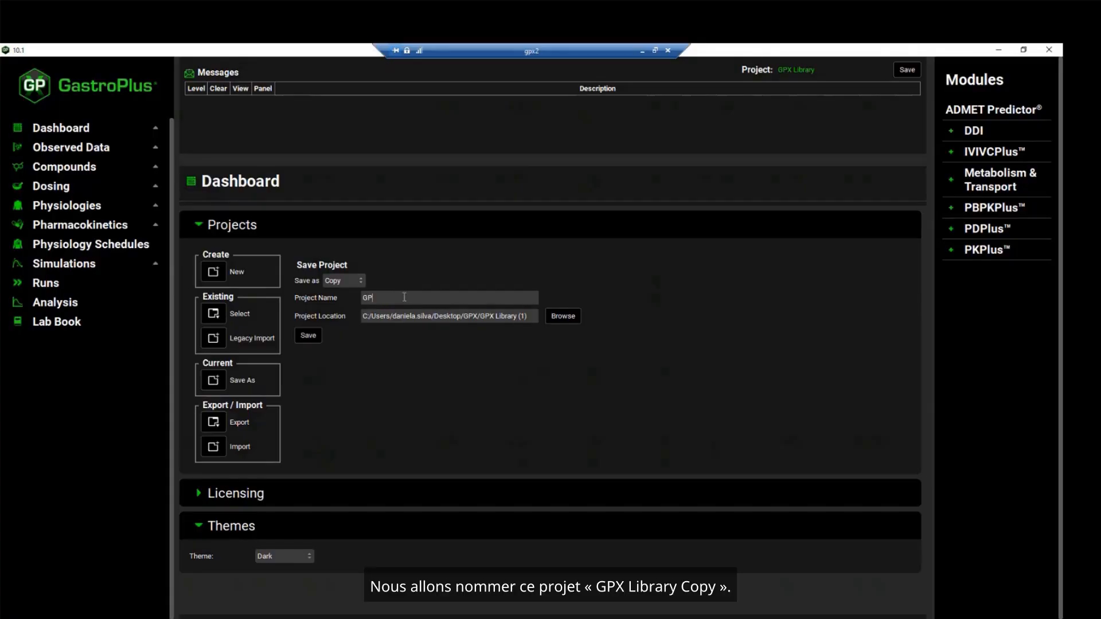
{"action": "type", "text": "X Library Copy"}
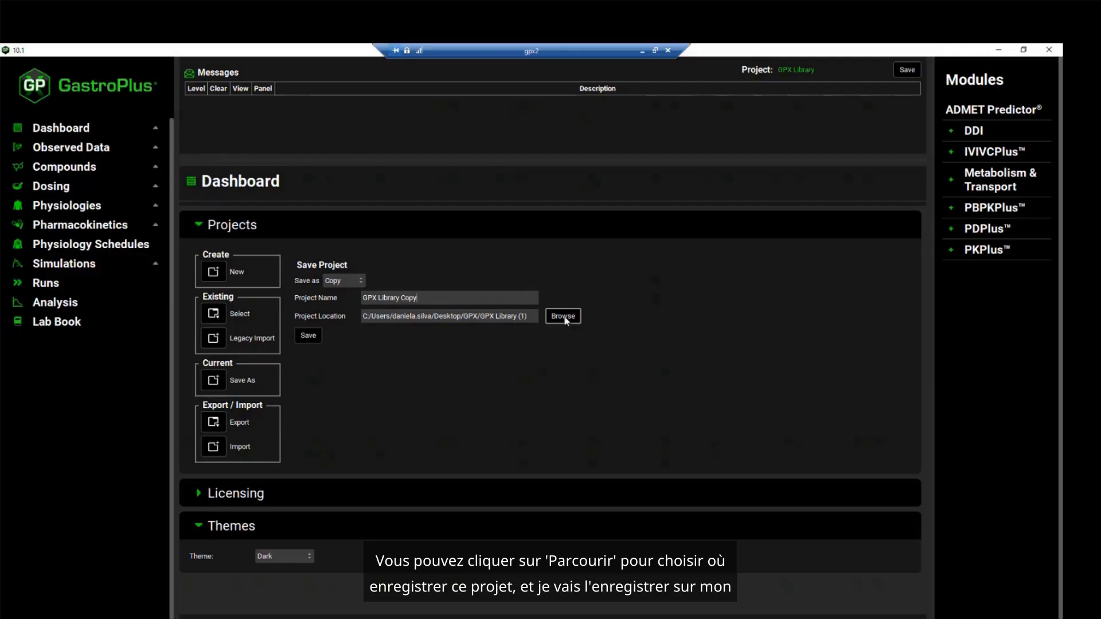
Create a folder named "Library copy" on the Desktop and choose it as the location for the project copy
{"action": "left_click", "coordinate": [565, 319]}
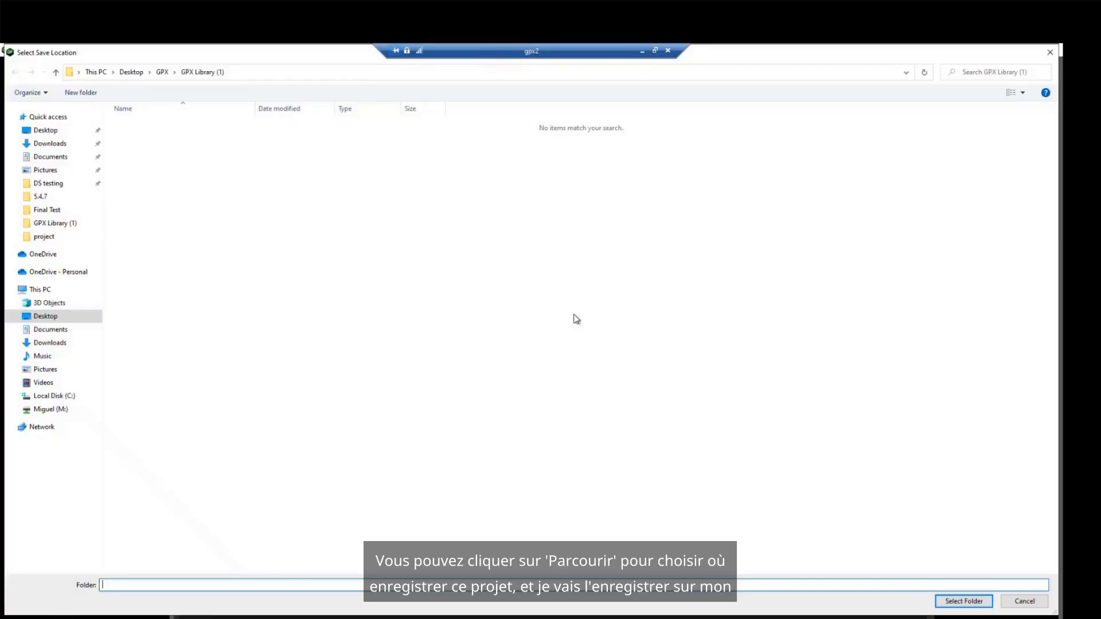
{"action": "left_click", "coordinate": [44, 131]}
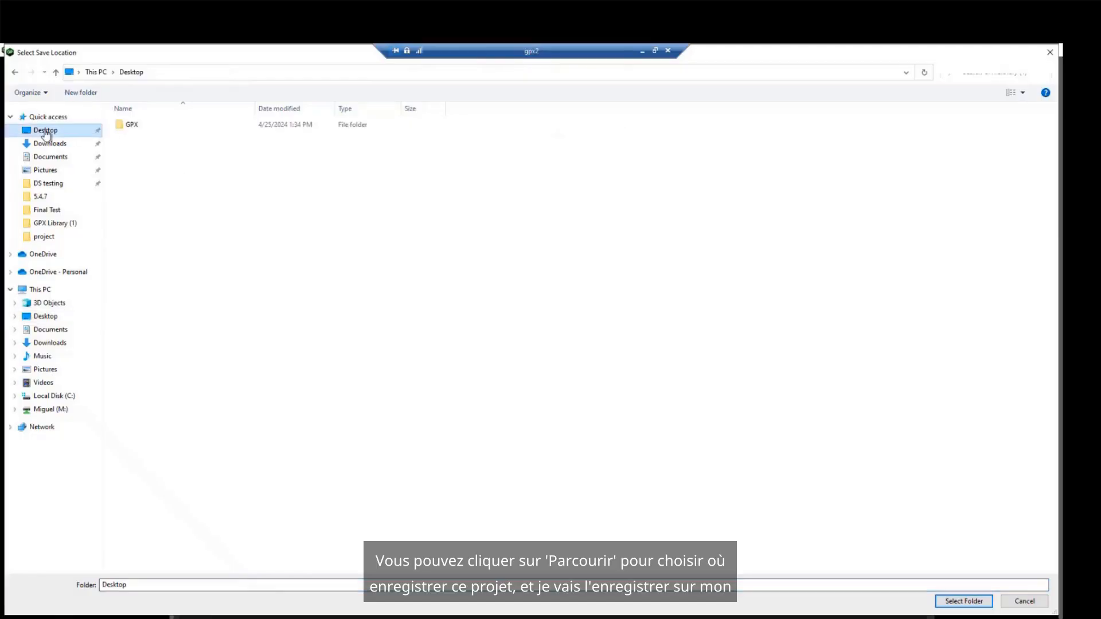
{"action": "left_click", "coordinate": [87, 93]}
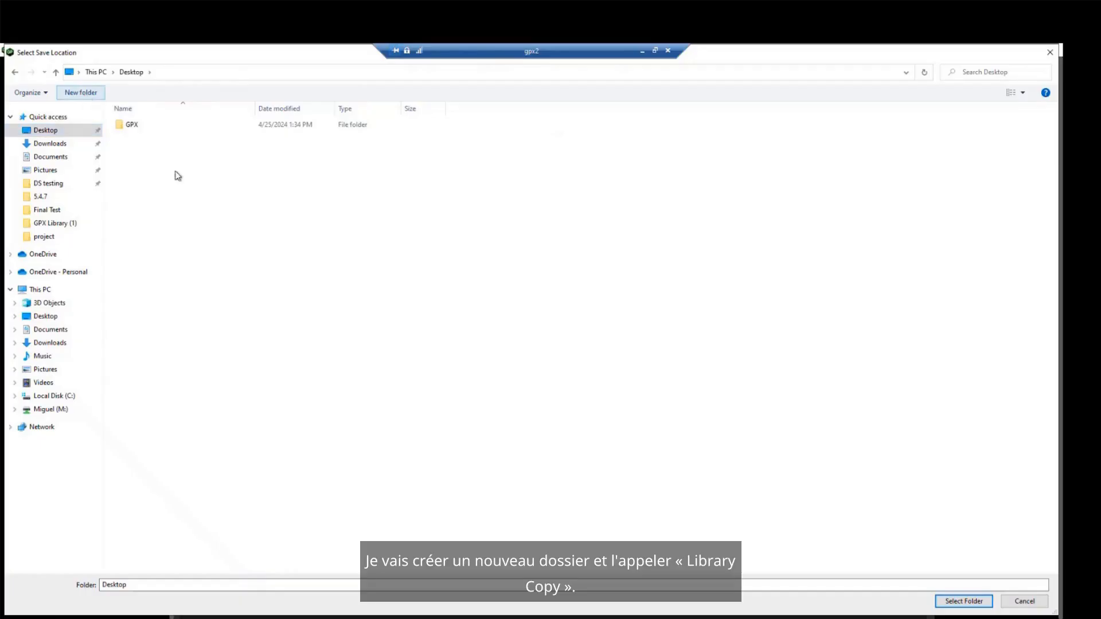
{"action": "type", "text": "Libr"}
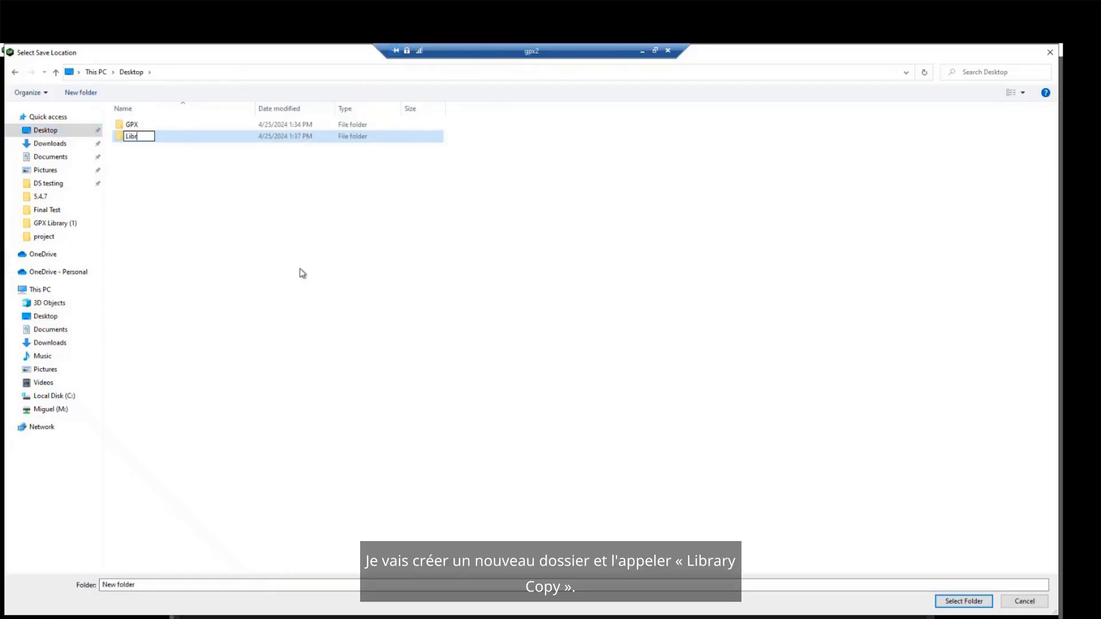
{"action": "type", "text": "ary copy"}
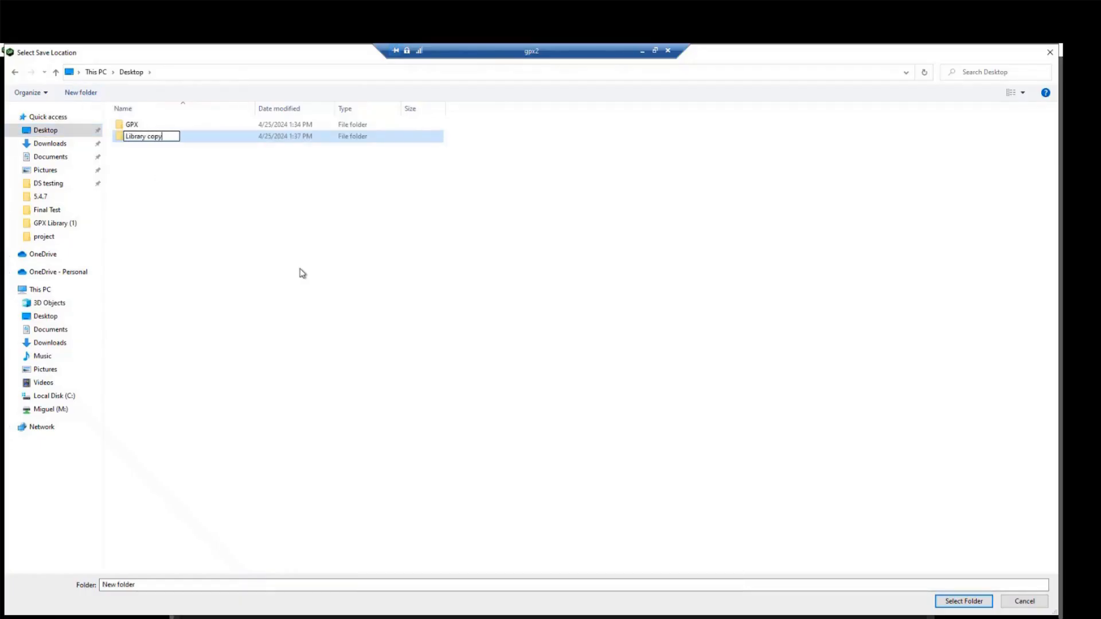
{"action": "left_click", "coordinate": [229, 191]}
{"action": "double_click", "coordinate": [196, 139]}
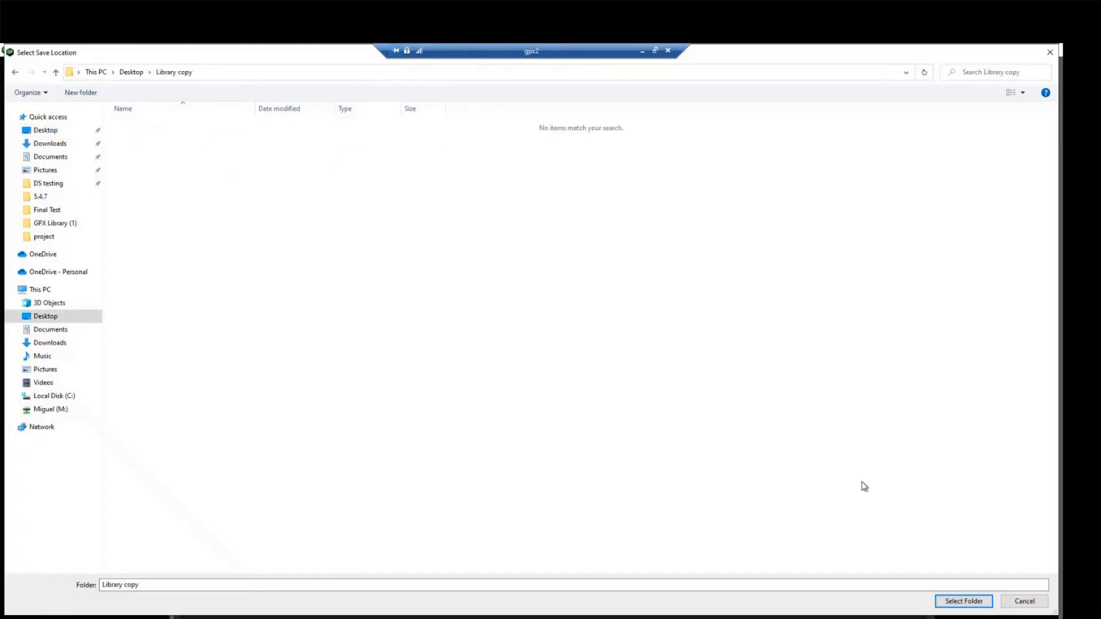
{"action": "left_click", "coordinate": [965, 602]}
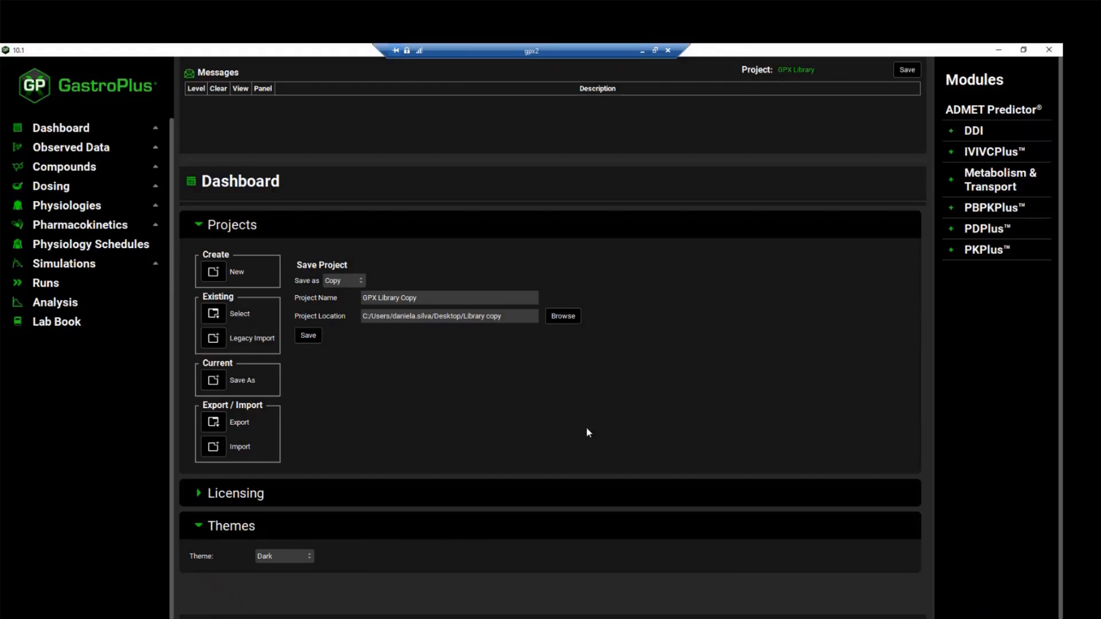
Save the project copy, agree to continue, and clear the information message about the copied project
{"action": "left_click", "coordinate": [310, 336]}
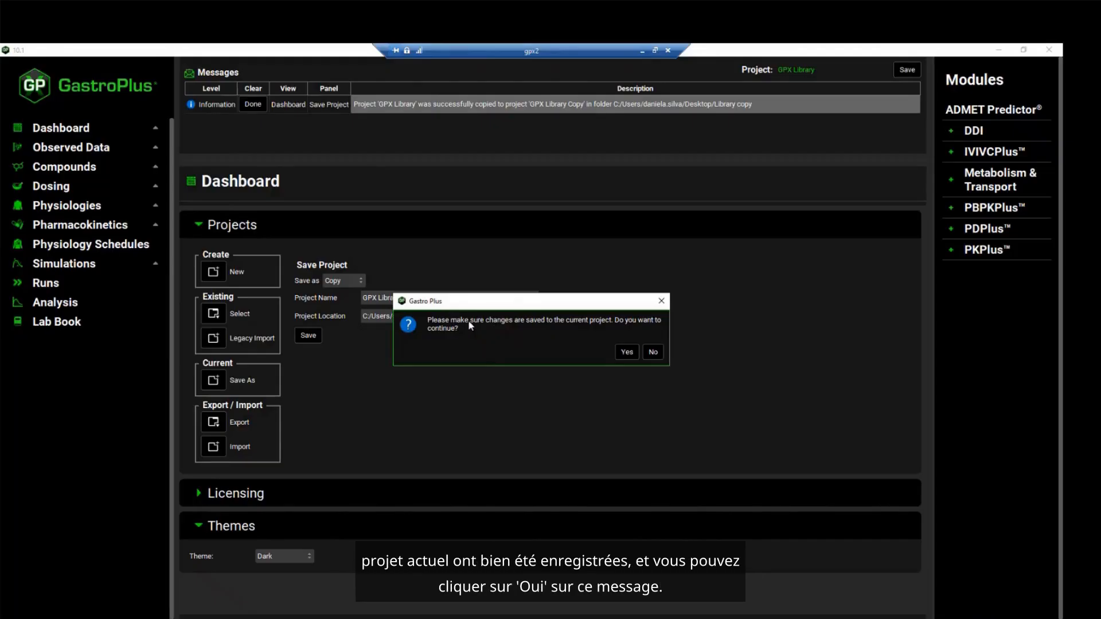
{"action": "left_click", "coordinate": [629, 353]}
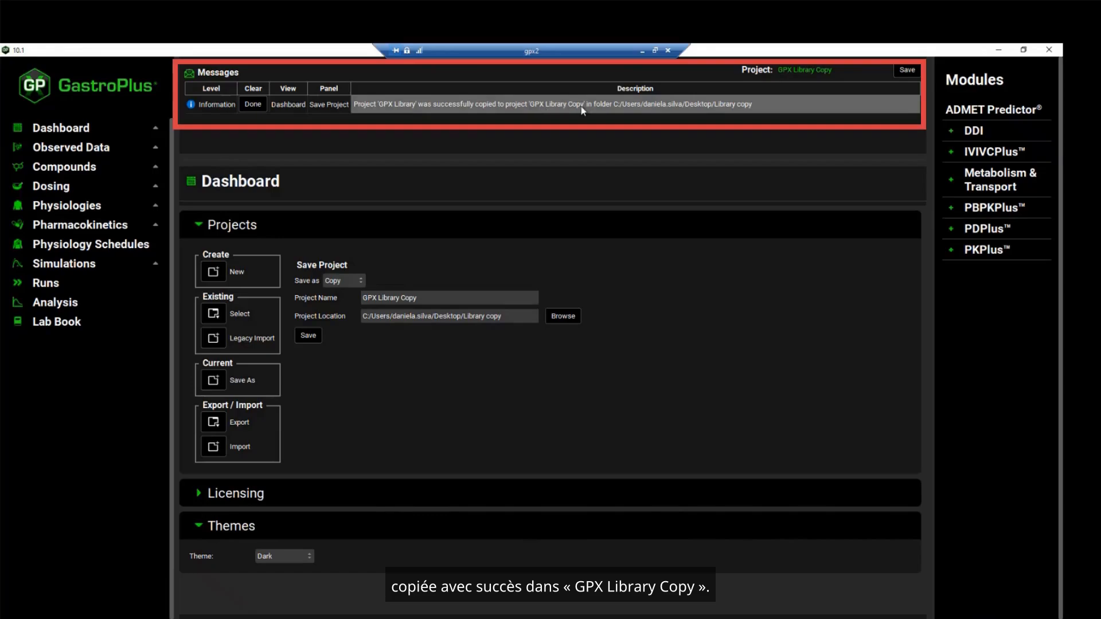
{"action": "left_click", "coordinate": [253, 104]}
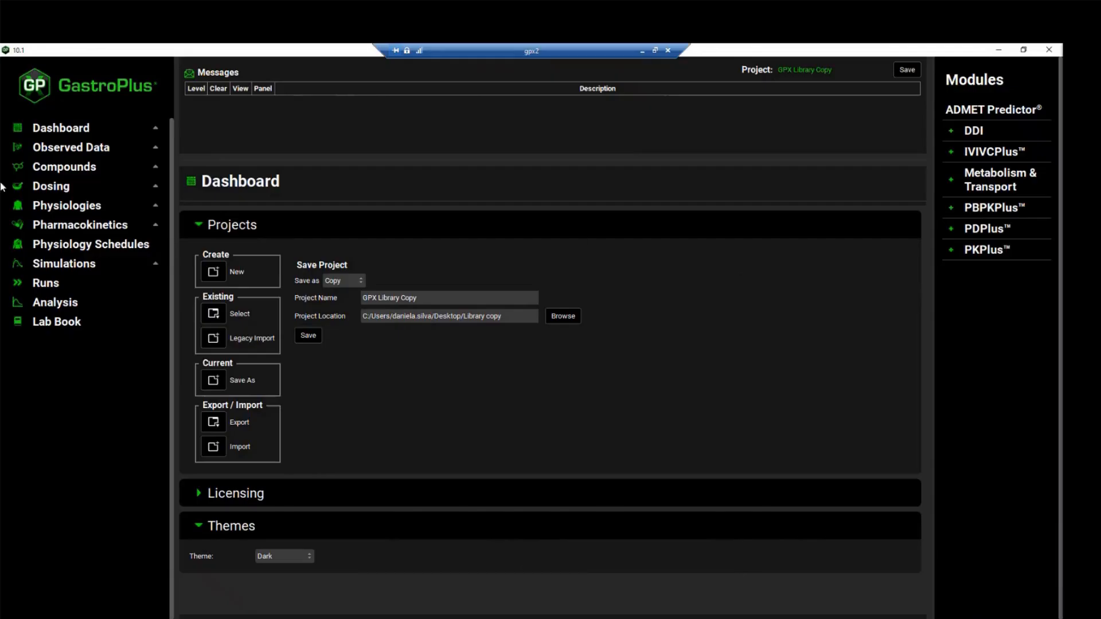
Look over the observed data profiles, and examine the solubility properties of the compound Ranitidine
{"action": "left_click", "coordinate": [62, 154]}
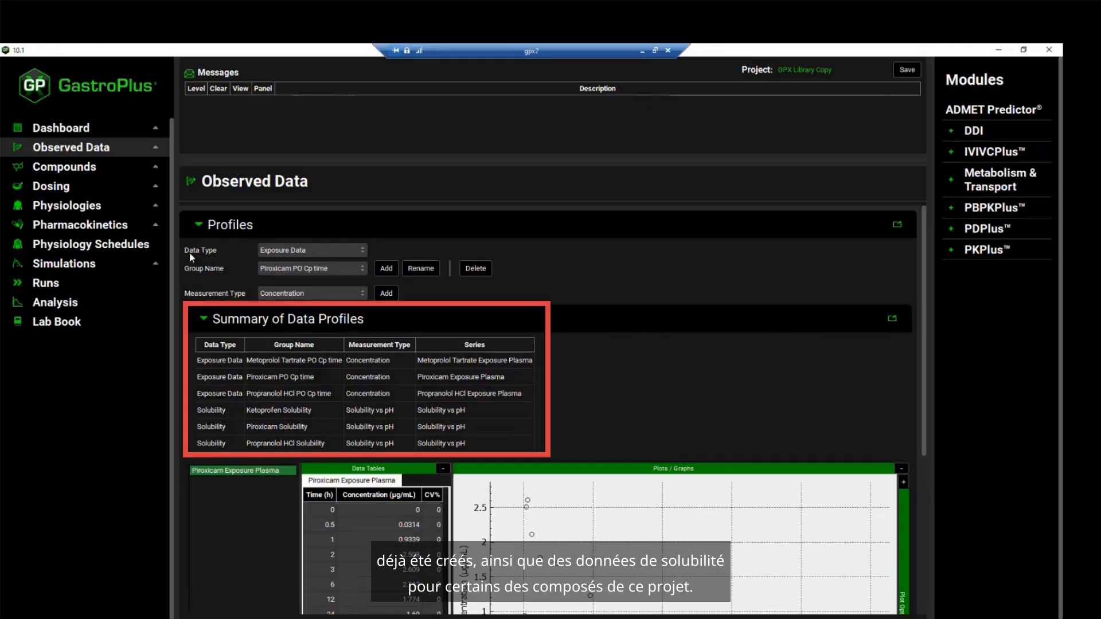
{"action": "left_click", "coordinate": [104, 171]}
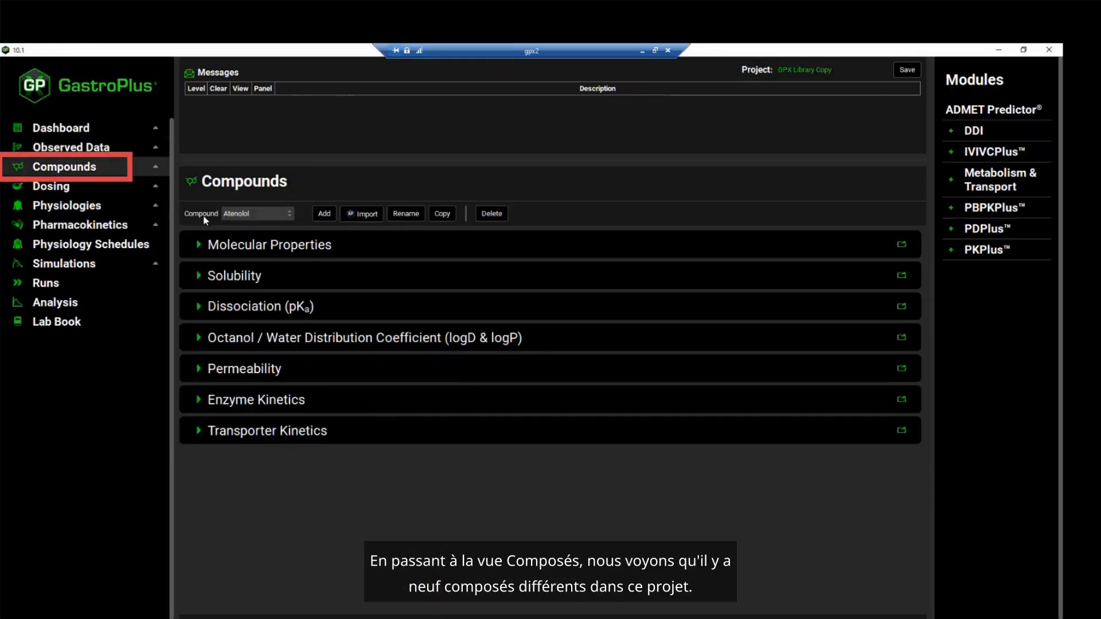
{"action": "left_click", "coordinate": [266, 212]}
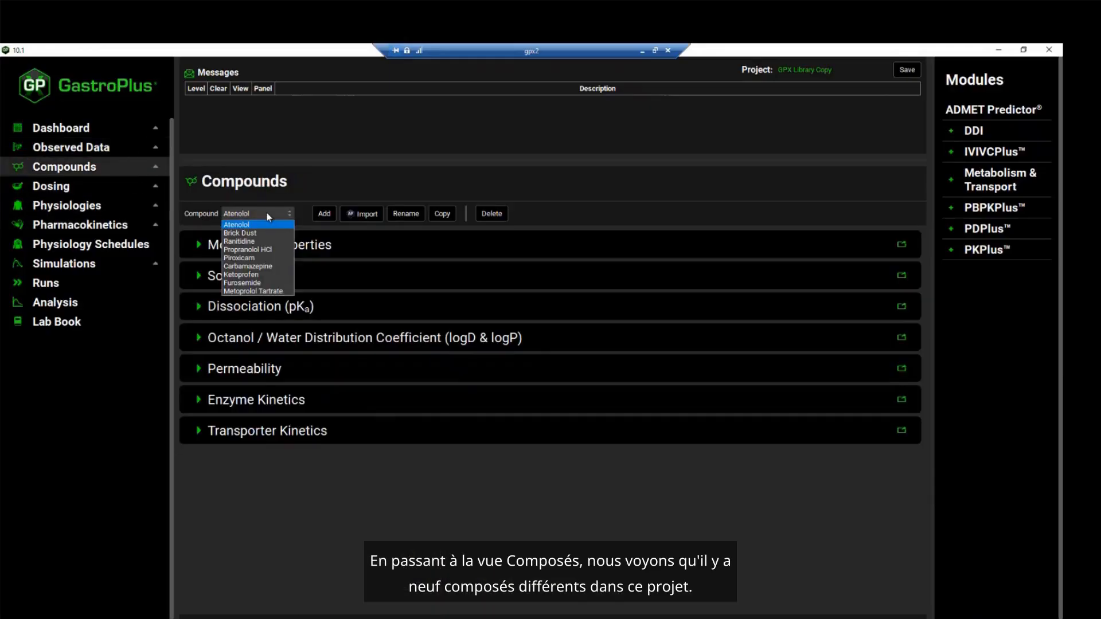
{"action": "left_click", "coordinate": [261, 243]}
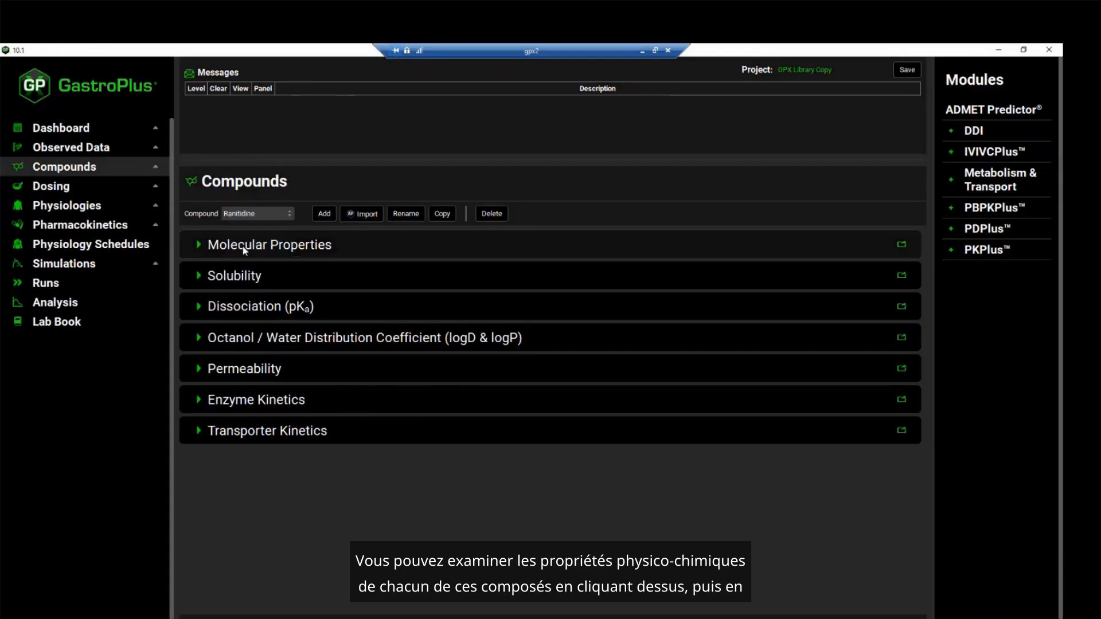
{"action": "left_click", "coordinate": [195, 278]}
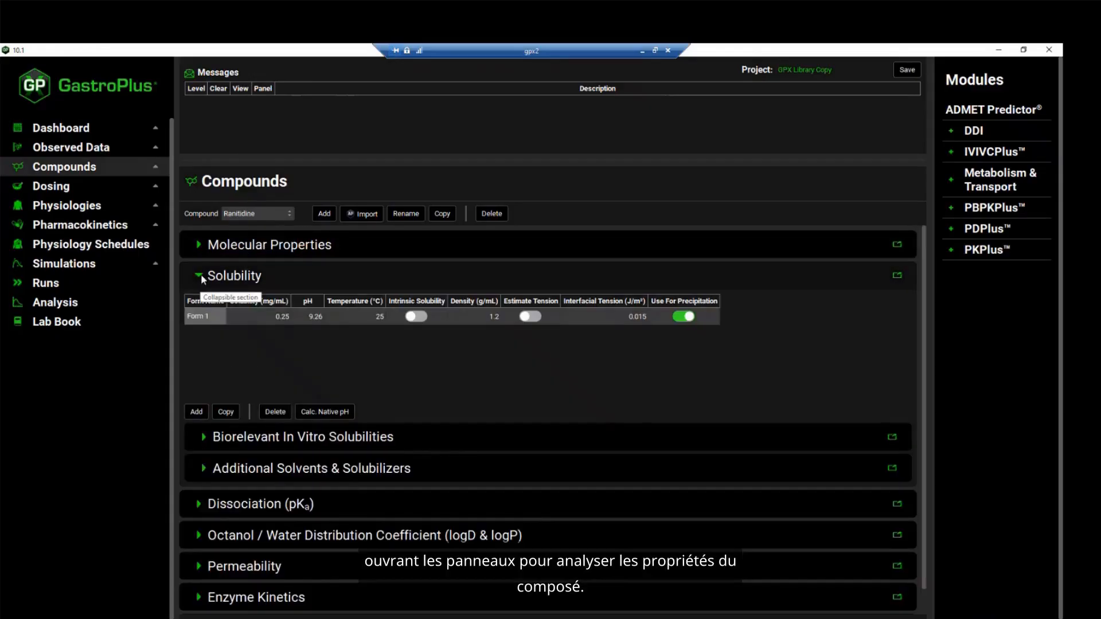
{"action": "left_click", "coordinate": [201, 278]}
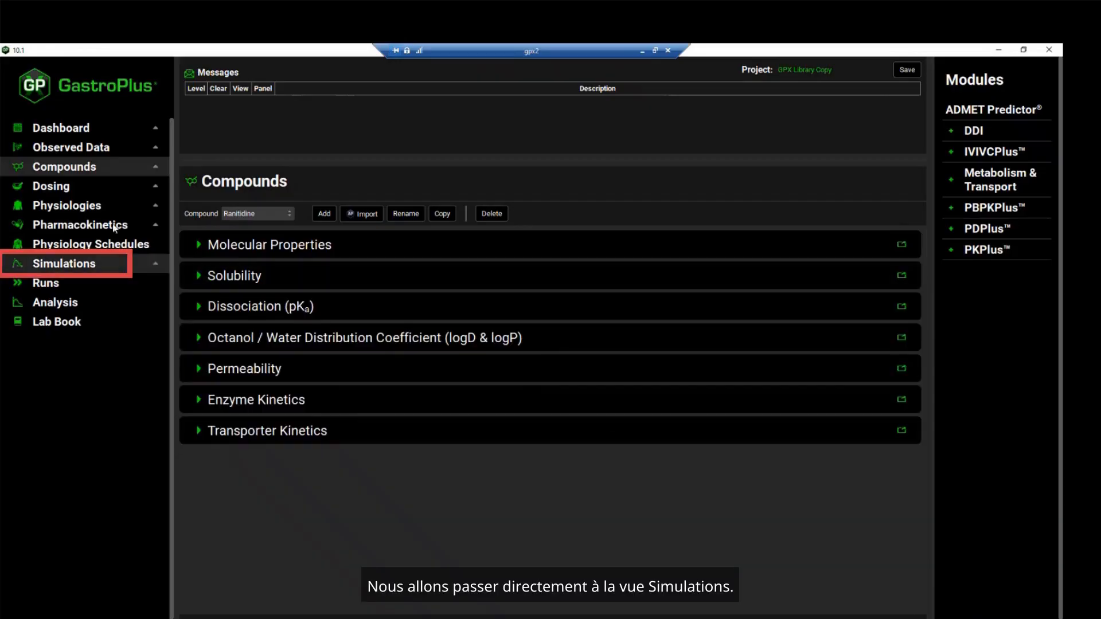
Review the list of simulations available in the project
{"action": "left_click", "coordinate": [119, 266]}
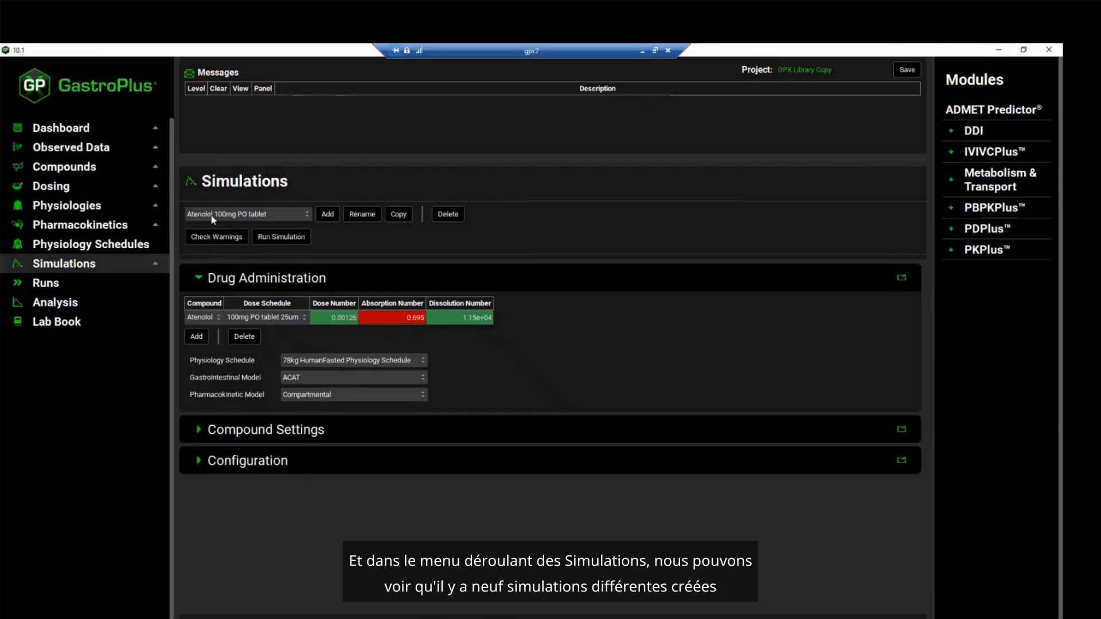
{"action": "left_click", "coordinate": [302, 214]}
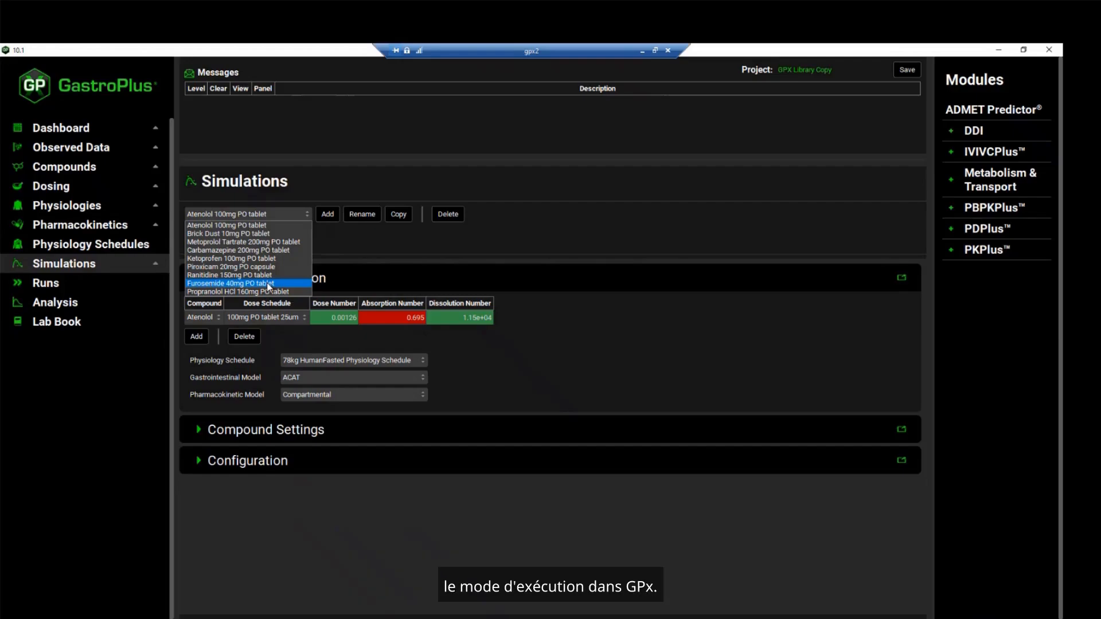
{"action": "left_click", "coordinate": [377, 250]}
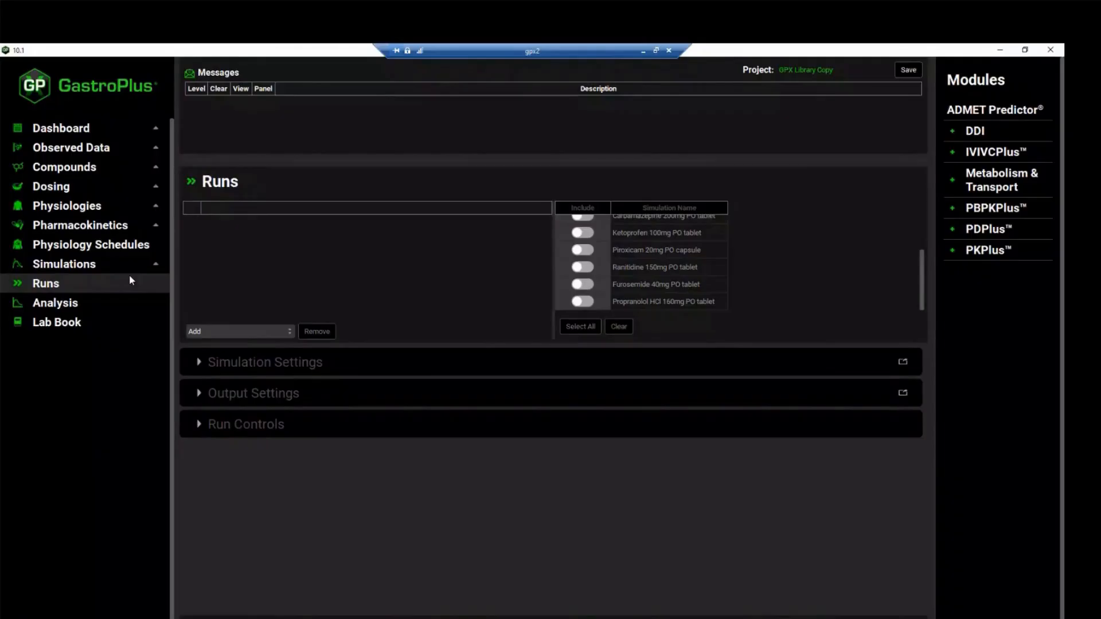
Add a Population Simulations run named "Propranolol PopSim" and include the Propranolol HCl 160mg PO tablet simulation in it
{"action": "left_click", "coordinate": [223, 332]}
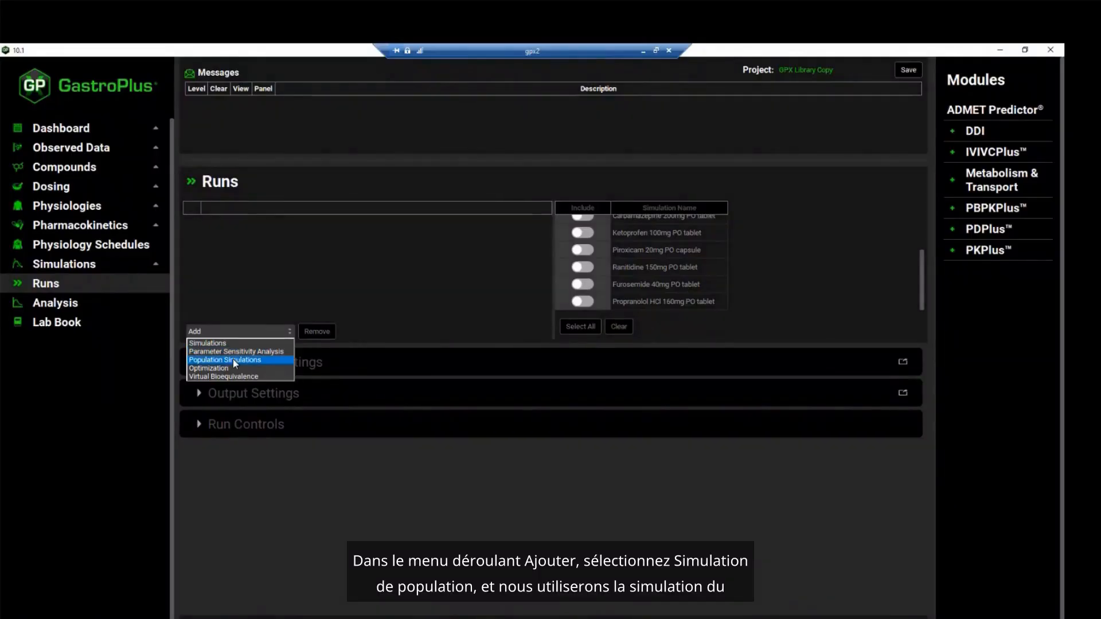
{"action": "left_click", "coordinate": [233, 360]}
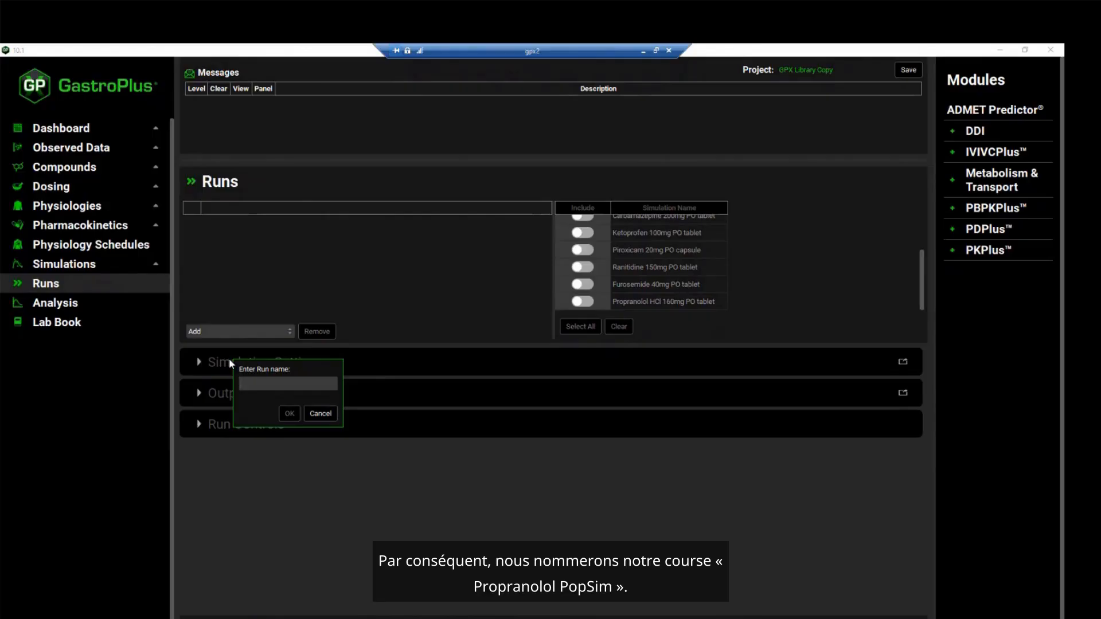
{"action": "type", "text": "Propranolol Pos"}
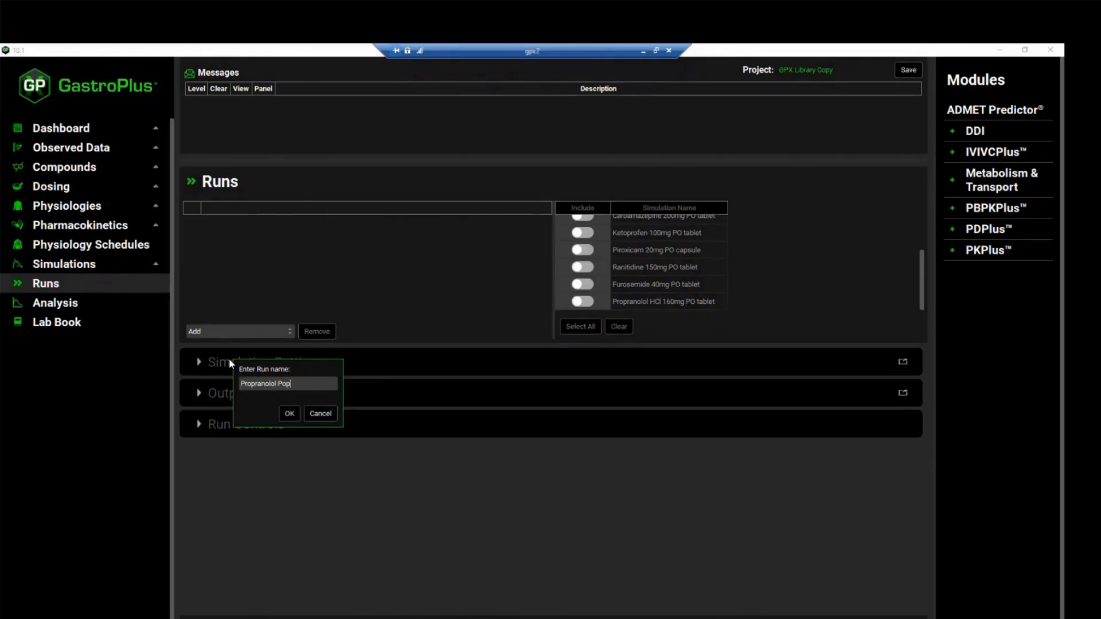
{"action": "key", "text": "Return"}
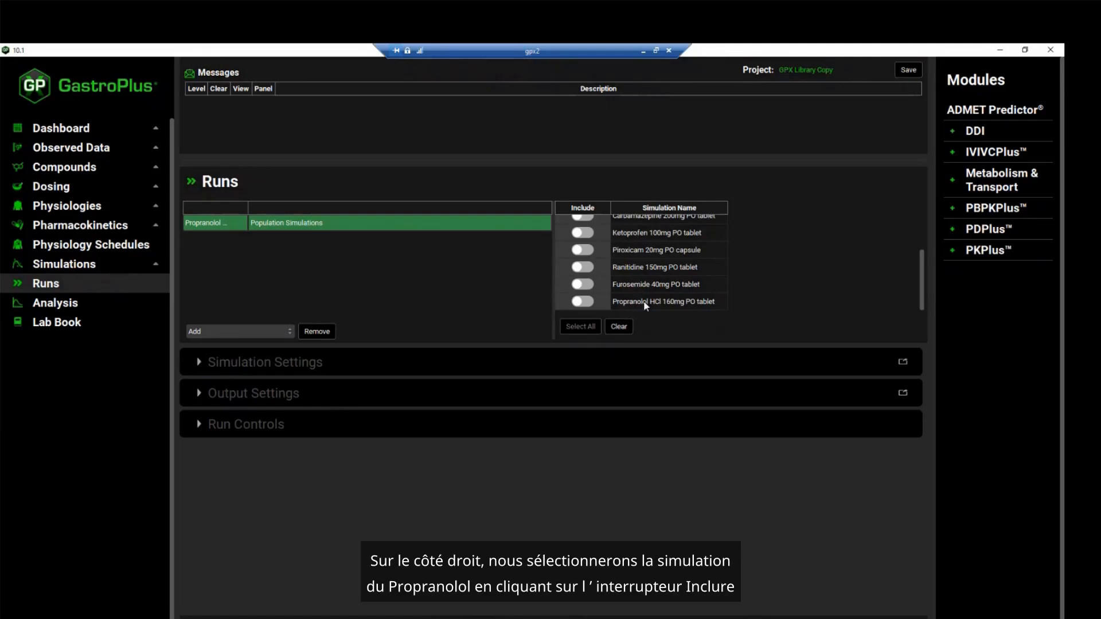
{"action": "left_click", "coordinate": [586, 303]}
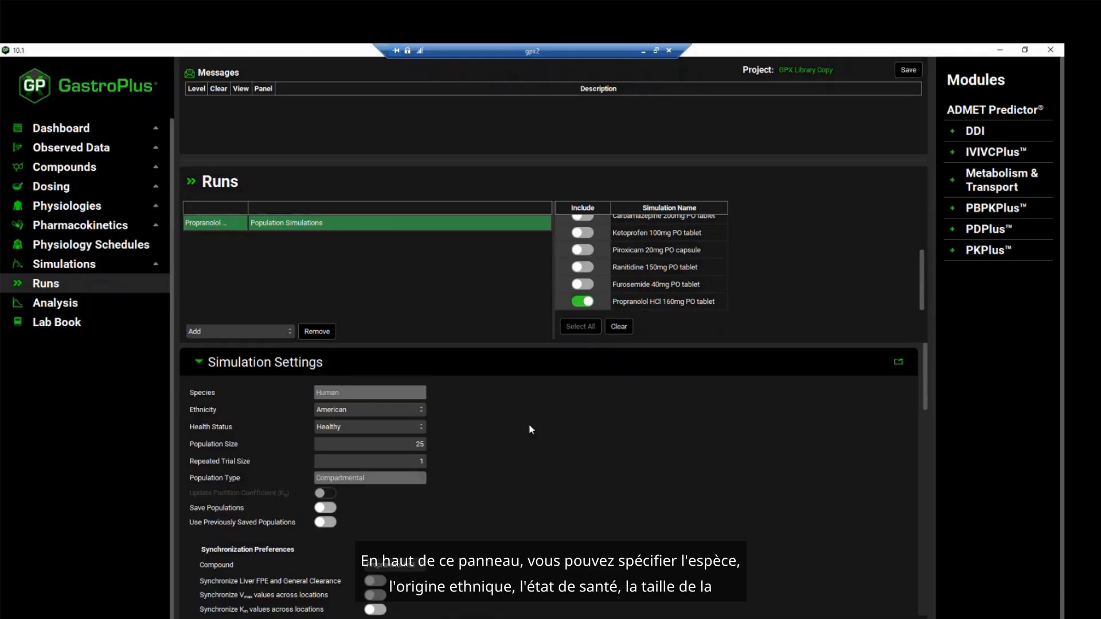
Review the run's population settings and expand the Dose Schedule variables down to the PO tablet 25um parameters
{"action": "scroll", "coordinate": [459, 396], "scroll_direction": "down", "scroll_amount": 1}
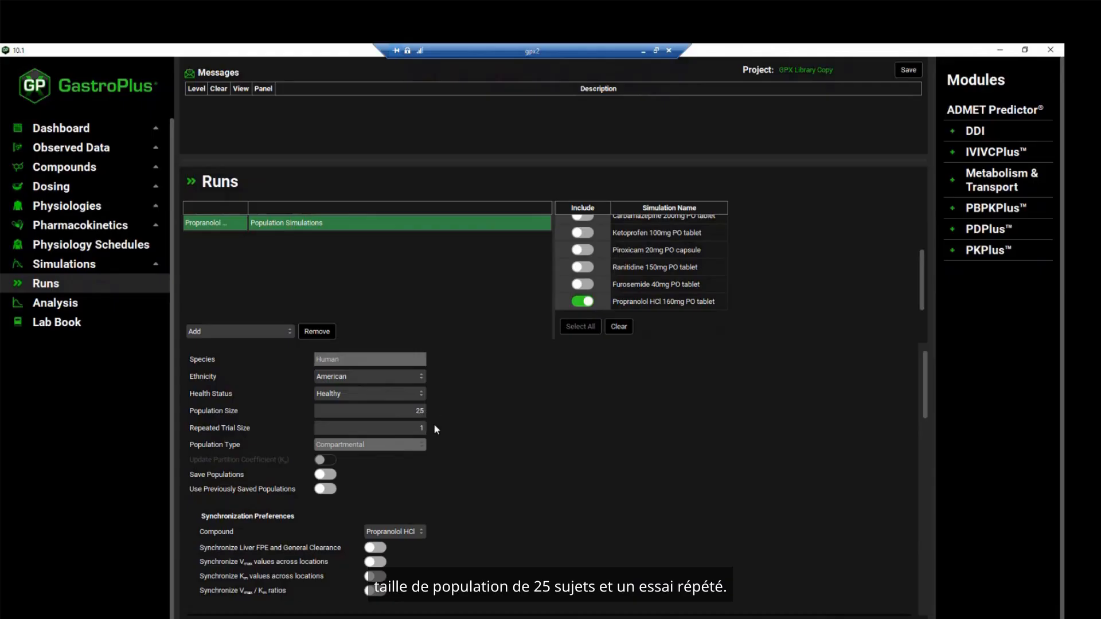
{"action": "scroll", "coordinate": [359, 413], "scroll_direction": "down", "scroll_amount": 1}
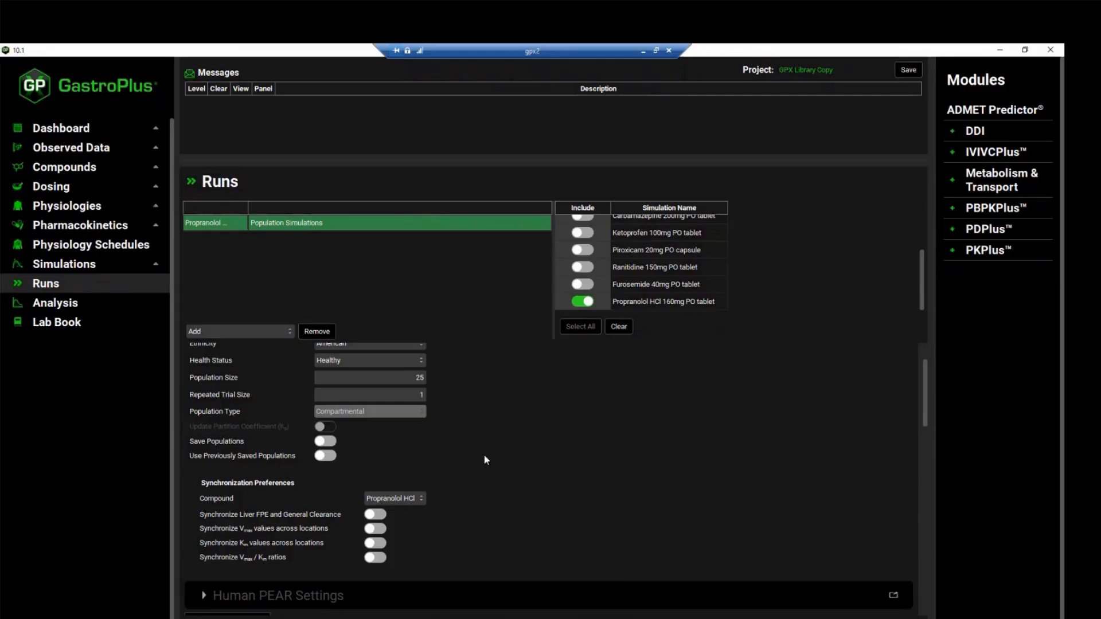
{"action": "scroll", "coordinate": [486, 460], "scroll_direction": "down", "scroll_amount": 5}
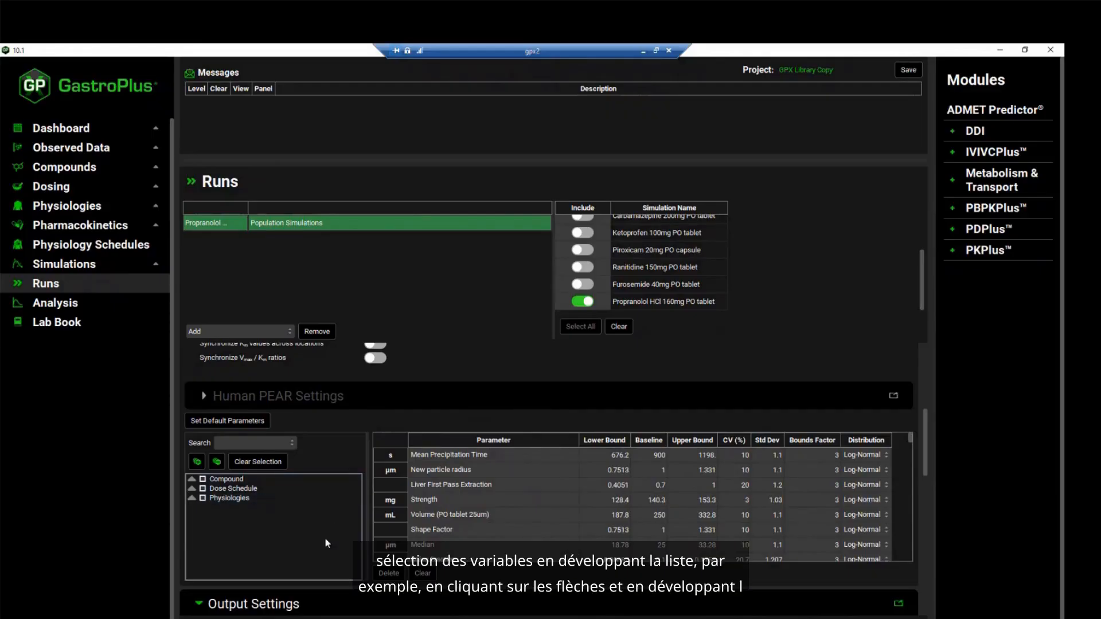
{"action": "left_click", "coordinate": [193, 489]}
{"action": "left_click", "coordinate": [203, 499]}
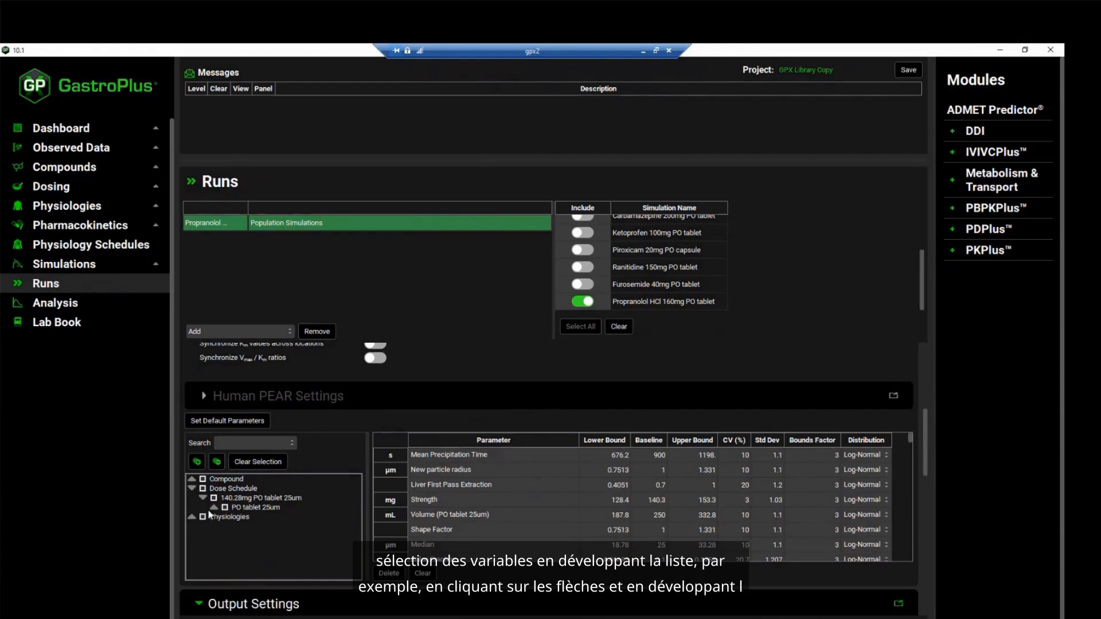
{"action": "left_click", "coordinate": [214, 509]}
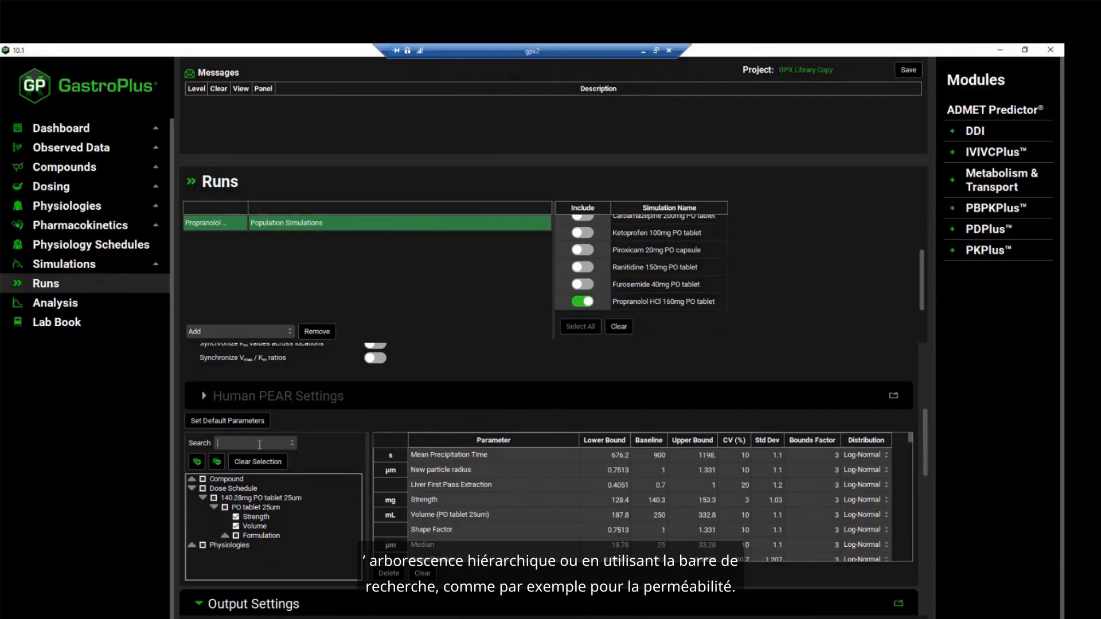
Search the run's variable tree for "Perm" and check the Human source permeability entry under Propranolol HCl
{"action": "type", "text": "Perm"}
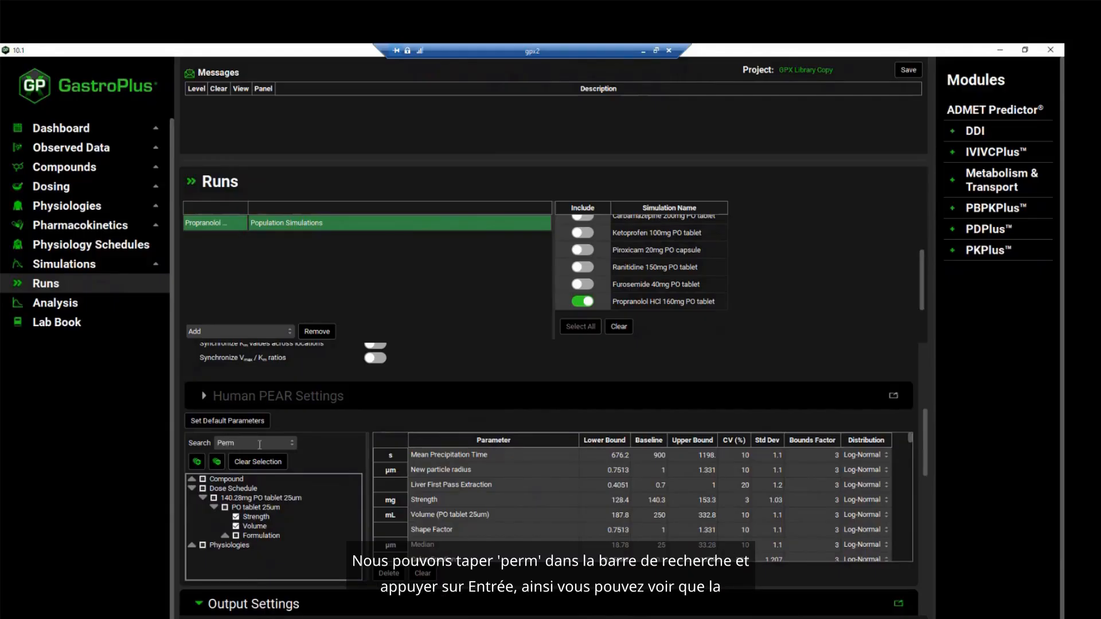
{"action": "key", "text": "Return"}
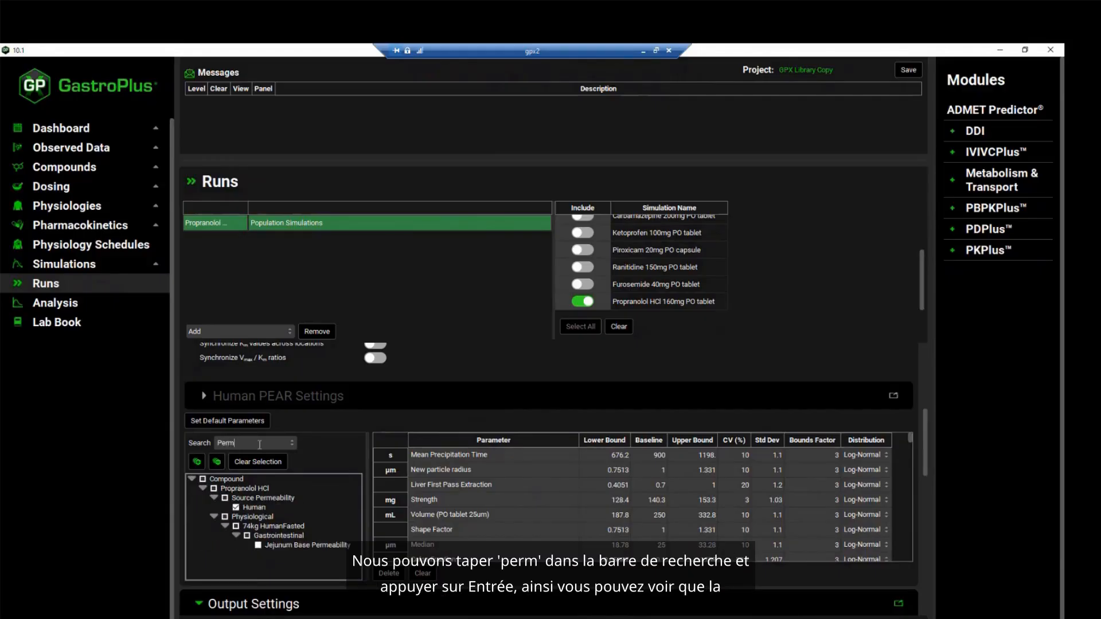
{"action": "left_click", "coordinate": [236, 508]}
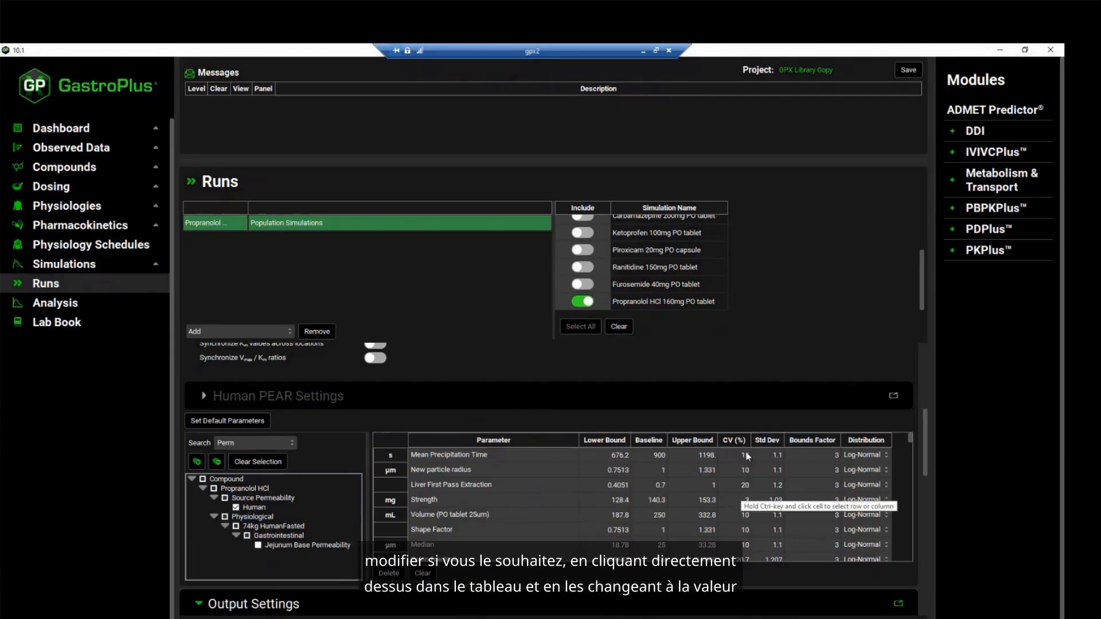
Inspect the CV (%), distribution options and standard deviation fields for the Mean Precipitation Time parameter
{"action": "double_click", "coordinate": [745, 470]}
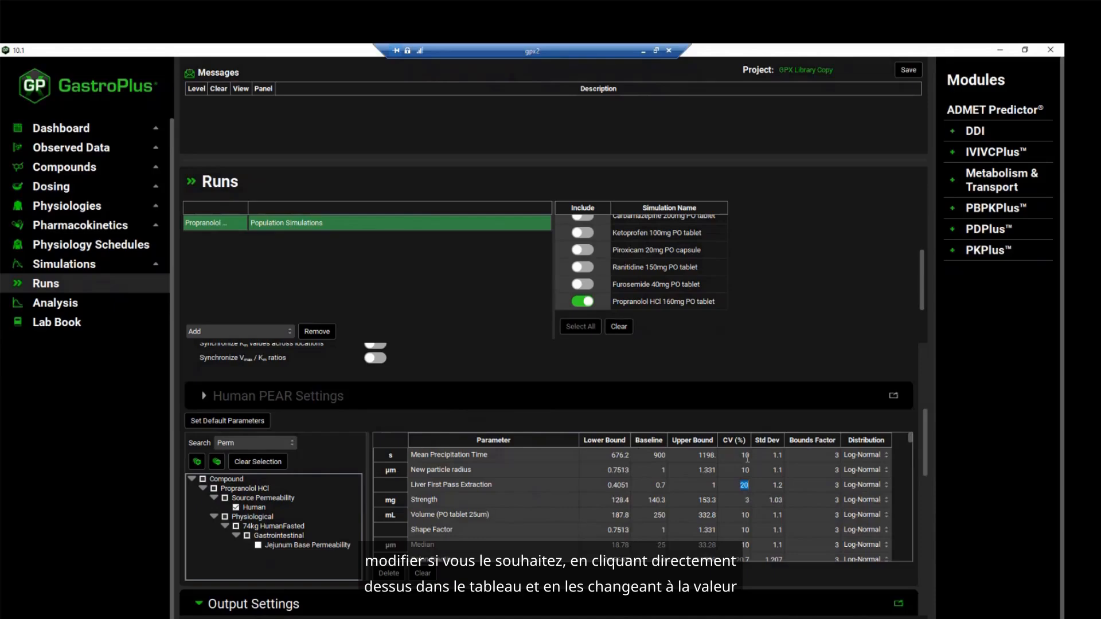
{"action": "double_click", "coordinate": [748, 456]}
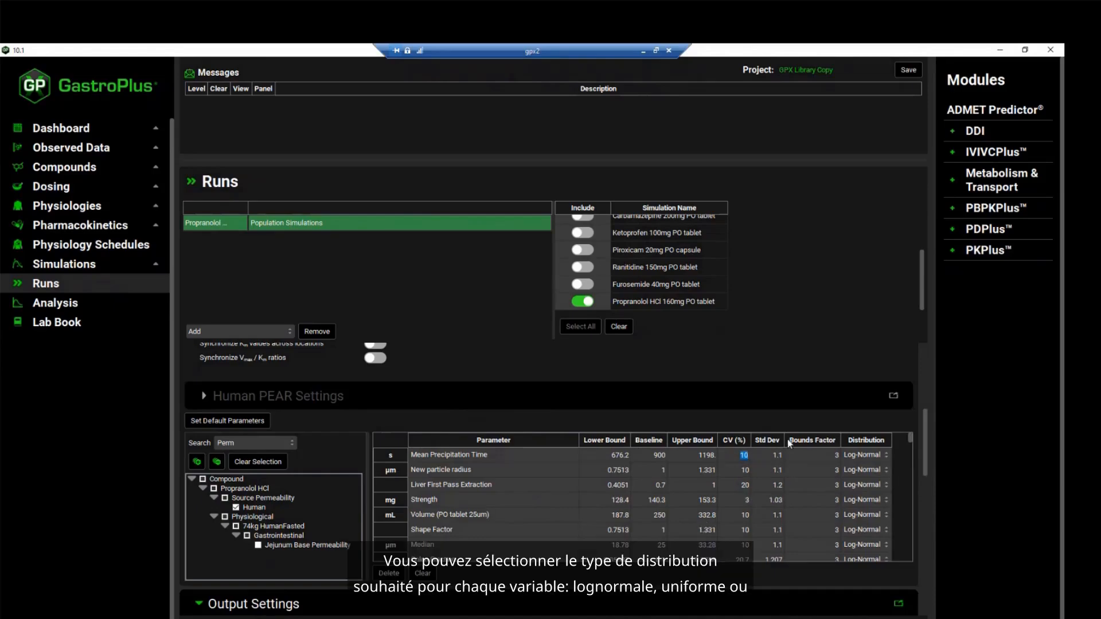
{"action": "left_click", "coordinate": [880, 461]}
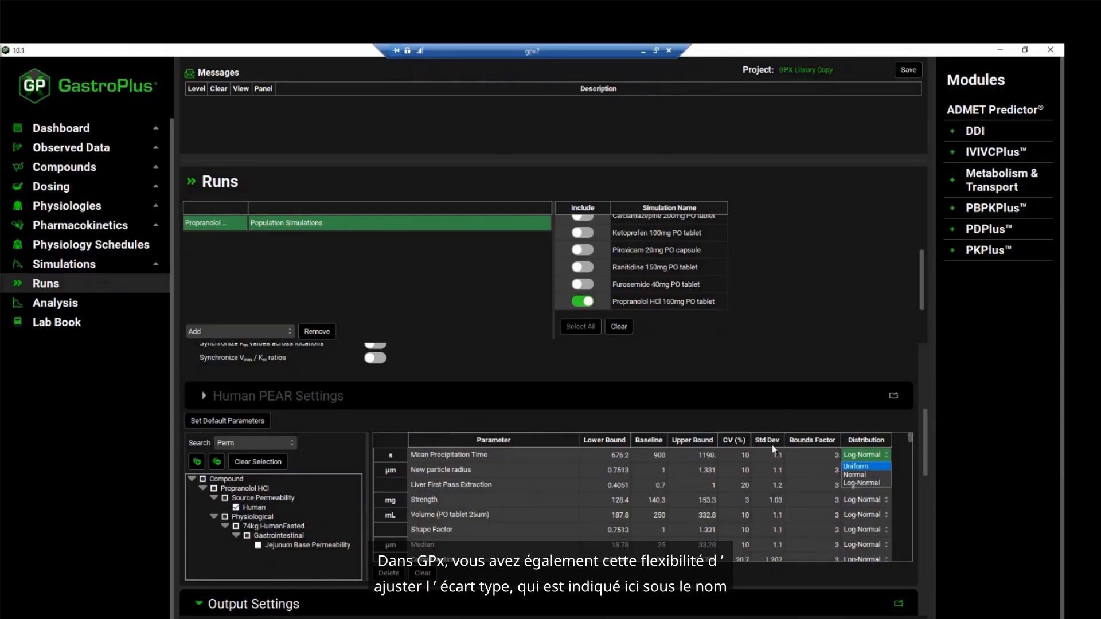
{"action": "left_click", "coordinate": [876, 453]}
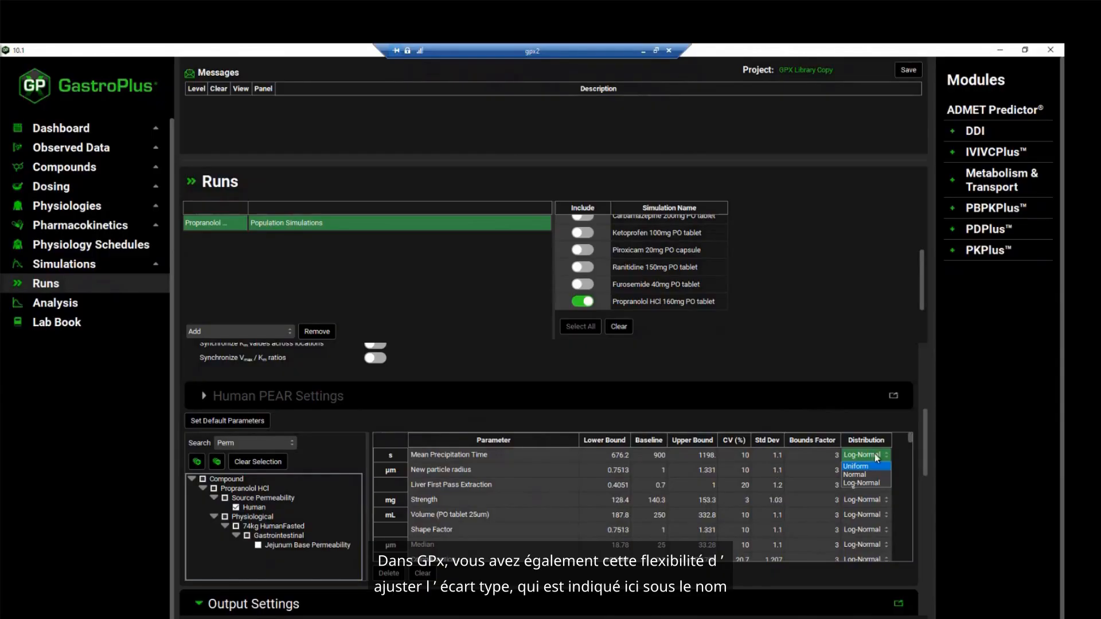
{"action": "double_click", "coordinate": [773, 457]}
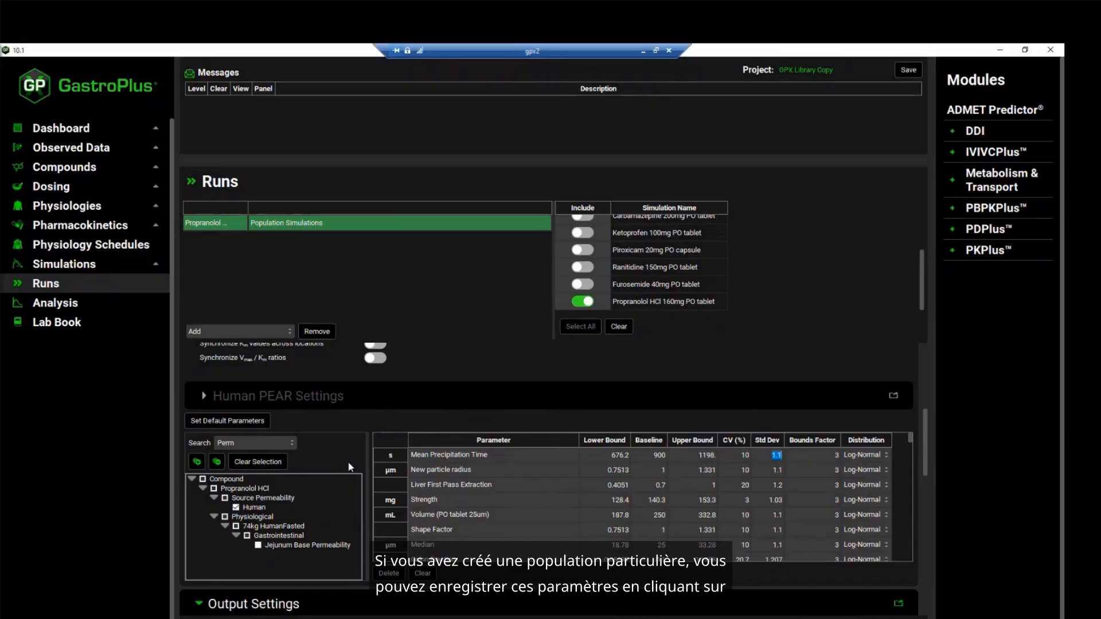
Start the Propranolol population simulation run with its default parameters
{"action": "scroll", "coordinate": [331, 467], "scroll_direction": "up", "scroll_amount": 3}
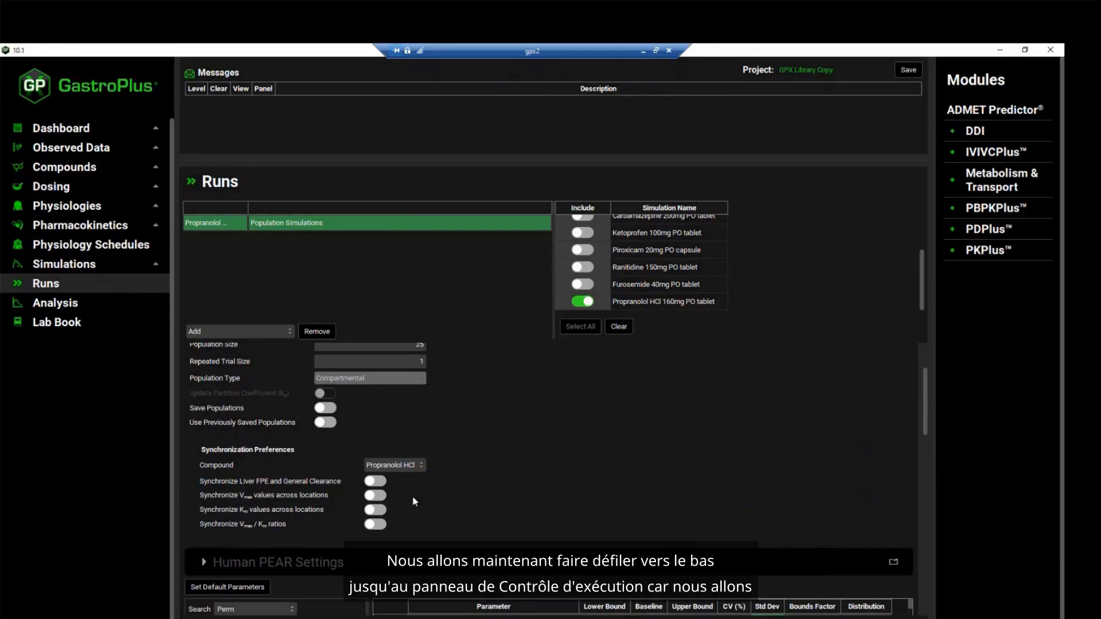
{"action": "scroll", "coordinate": [415, 505], "scroll_direction": "down", "scroll_amount": 5}
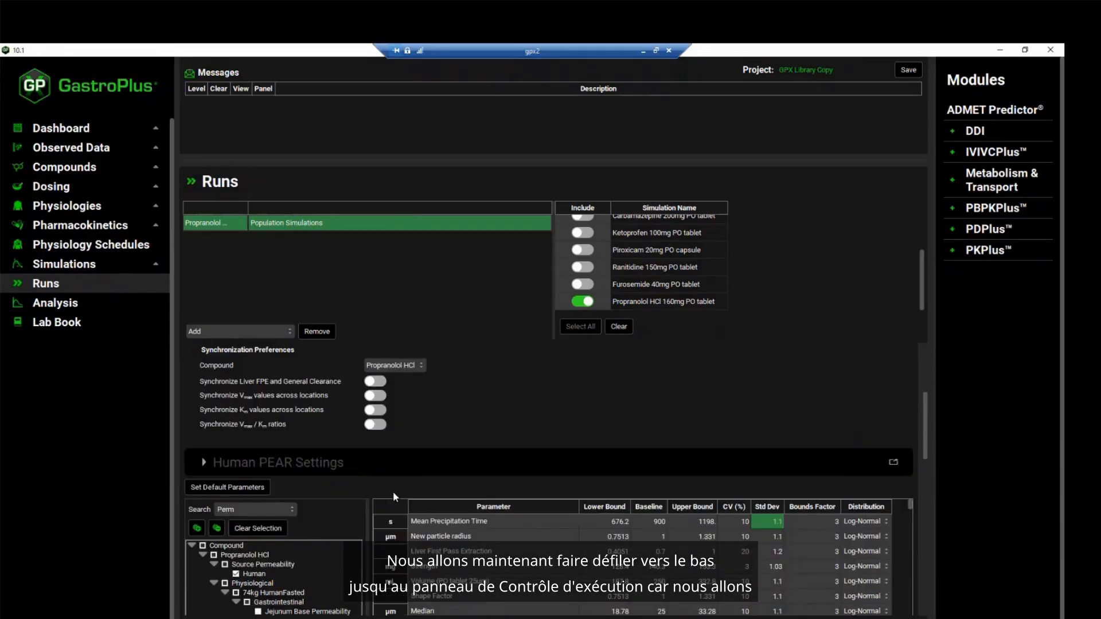
{"action": "scroll", "coordinate": [362, 499], "scroll_direction": "down", "scroll_amount": 1}
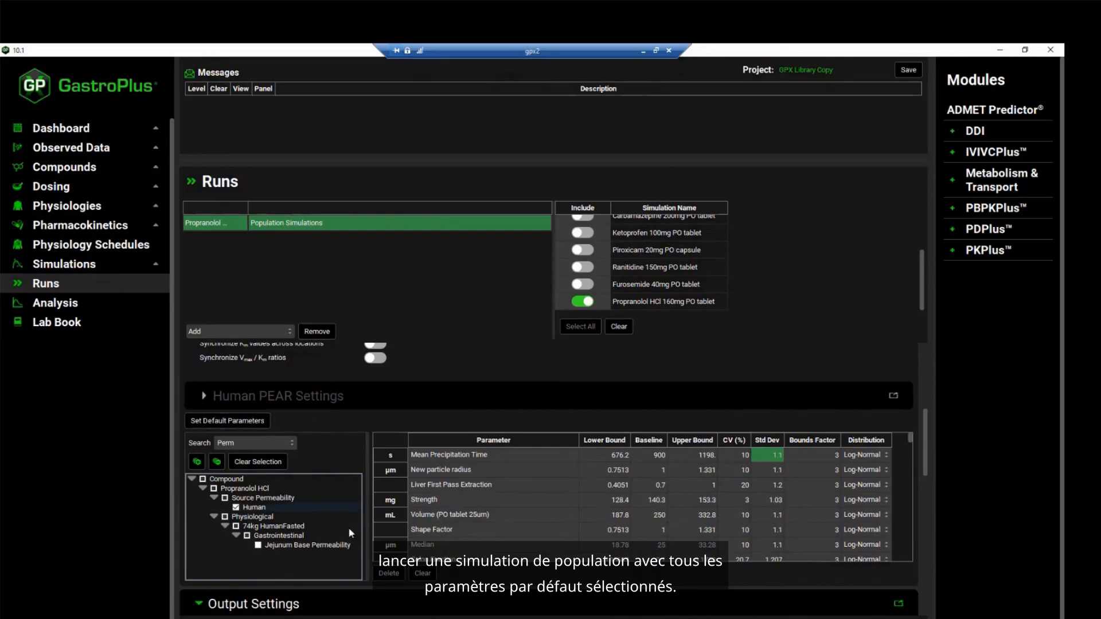
{"action": "scroll", "coordinate": [349, 528], "scroll_direction": "down", "scroll_amount": 6}
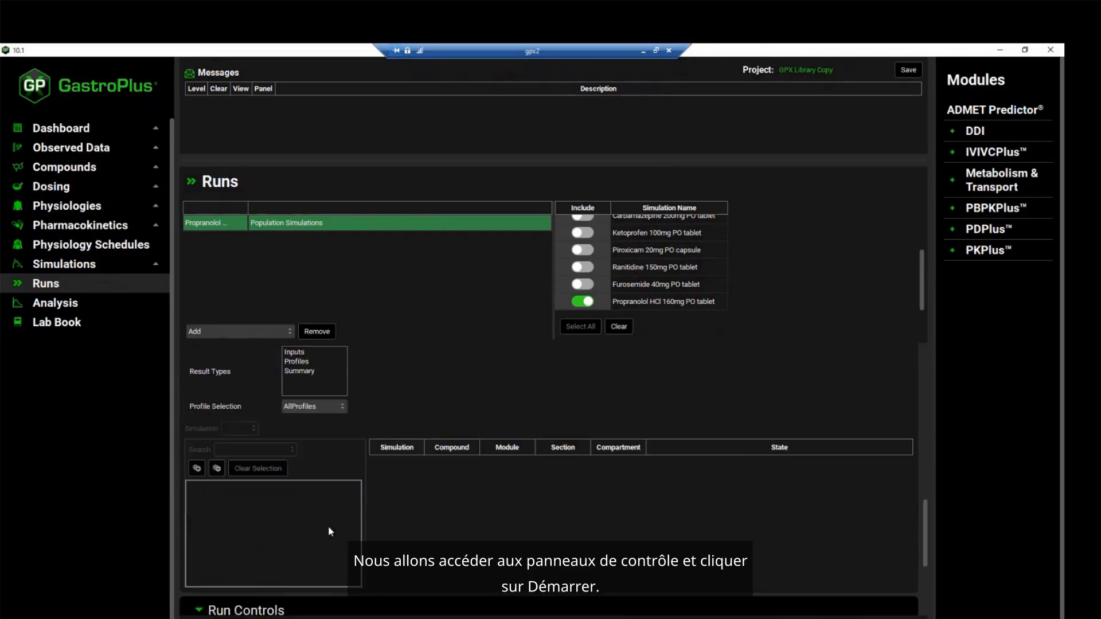
{"action": "scroll", "coordinate": [331, 532], "scroll_direction": "down", "scroll_amount": 3}
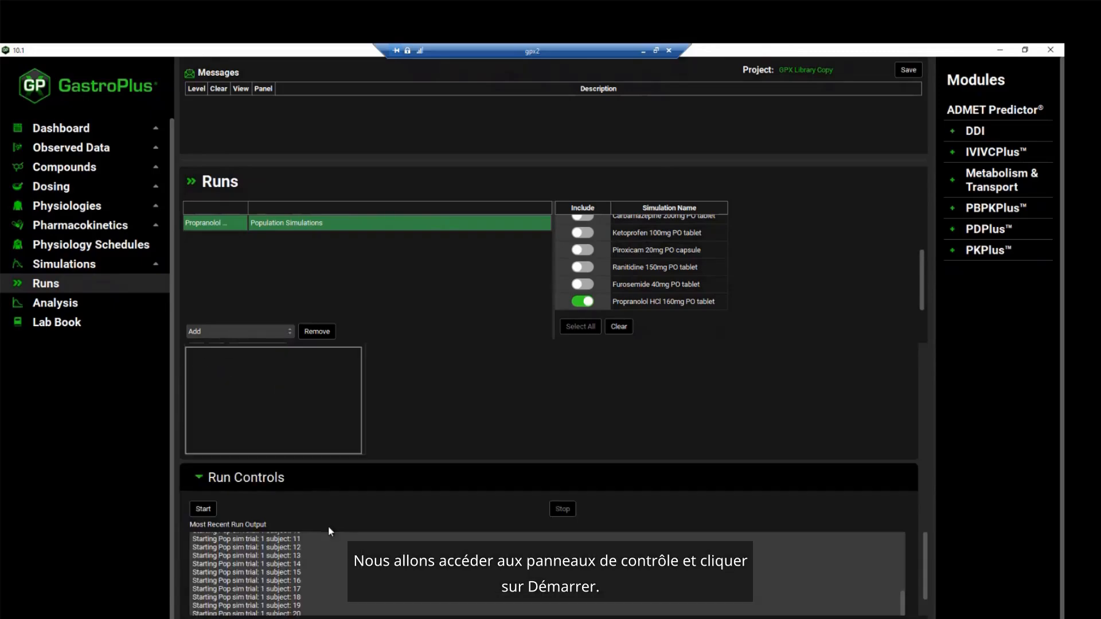
{"action": "left_click", "coordinate": [205, 510]}
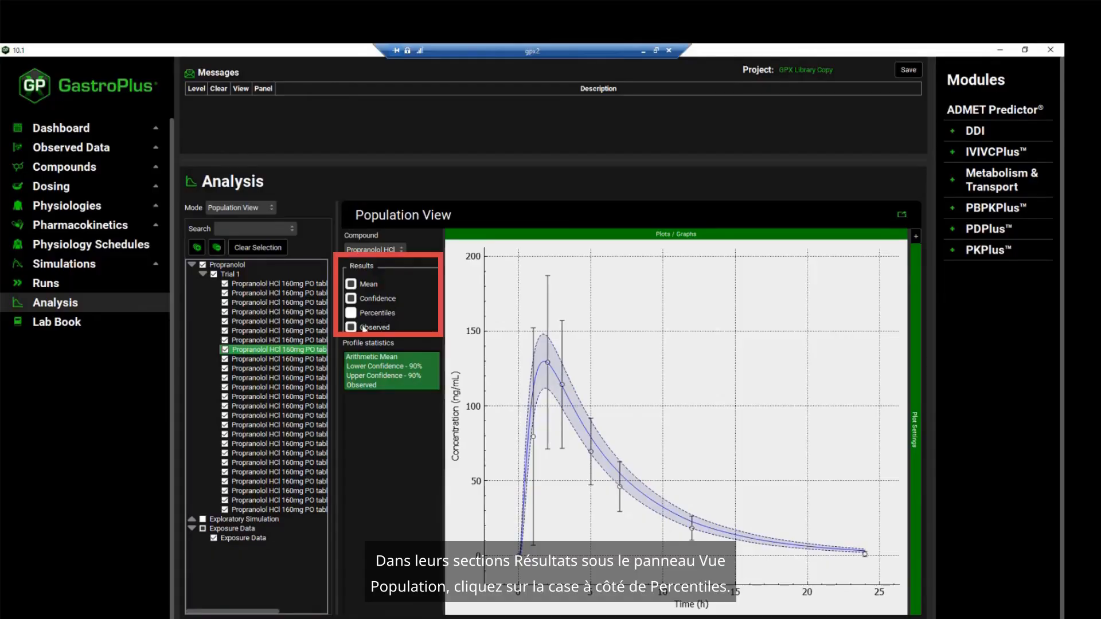
Add percentiles to the Population View results and plot the profiles from Percentile - 100% down to Percentile - 10%
{"action": "left_click", "coordinate": [351, 313]}
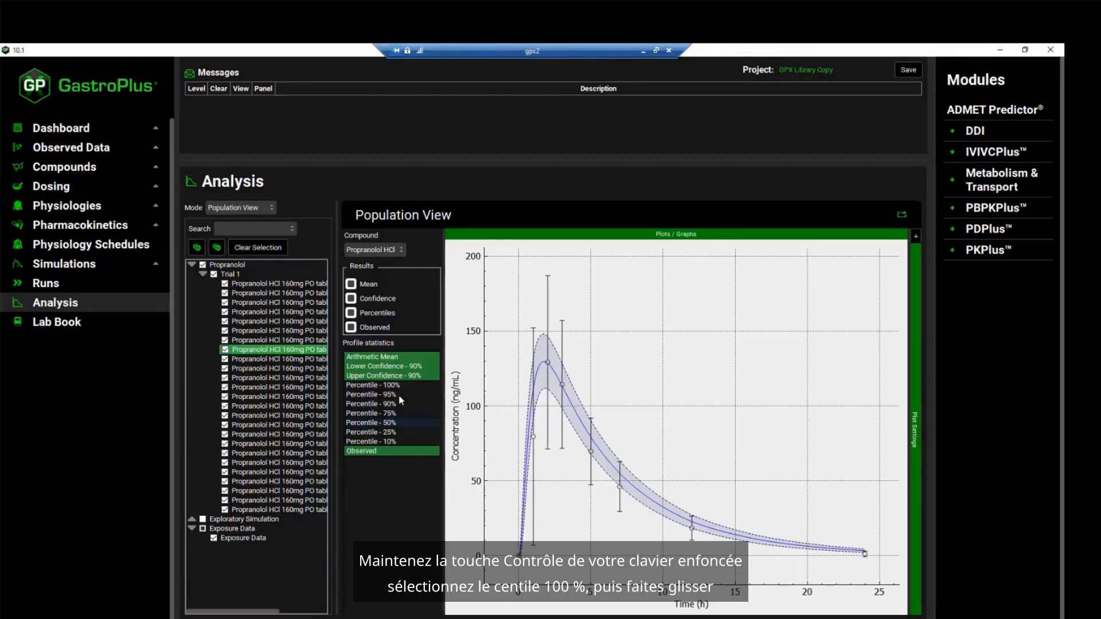
{"action": "left_click_drag", "start_coordinate": [400, 390], "coordinate": [403, 442]}
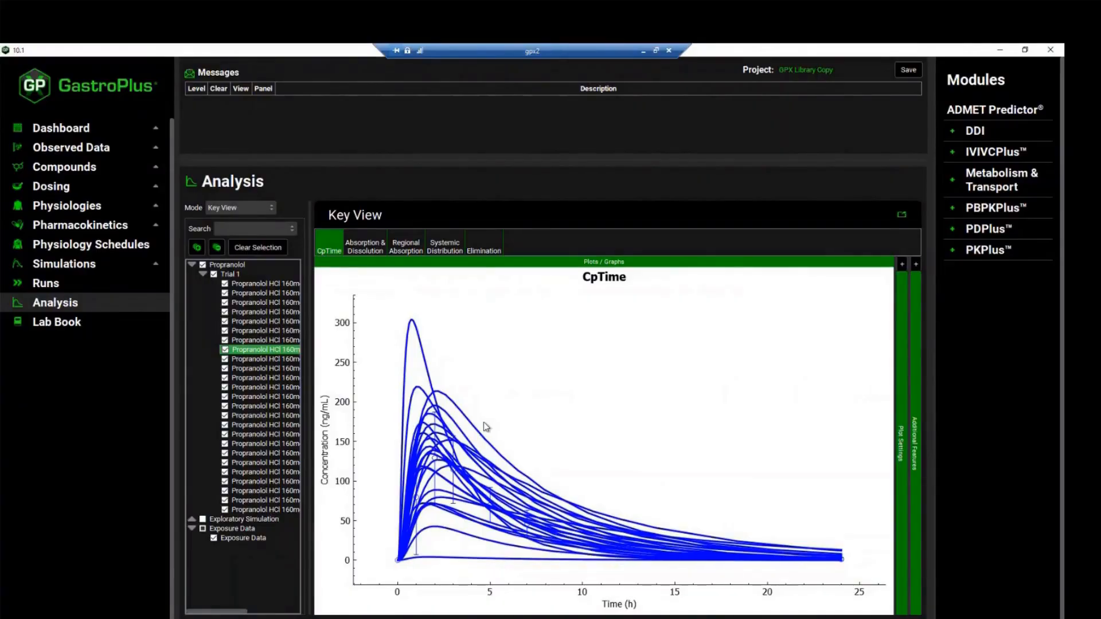
Check the Absorption & Dissolution and CpTime plots in Key View and identify the highest-Cmax curve in the plot settings
{"action": "left_click", "coordinate": [369, 241]}
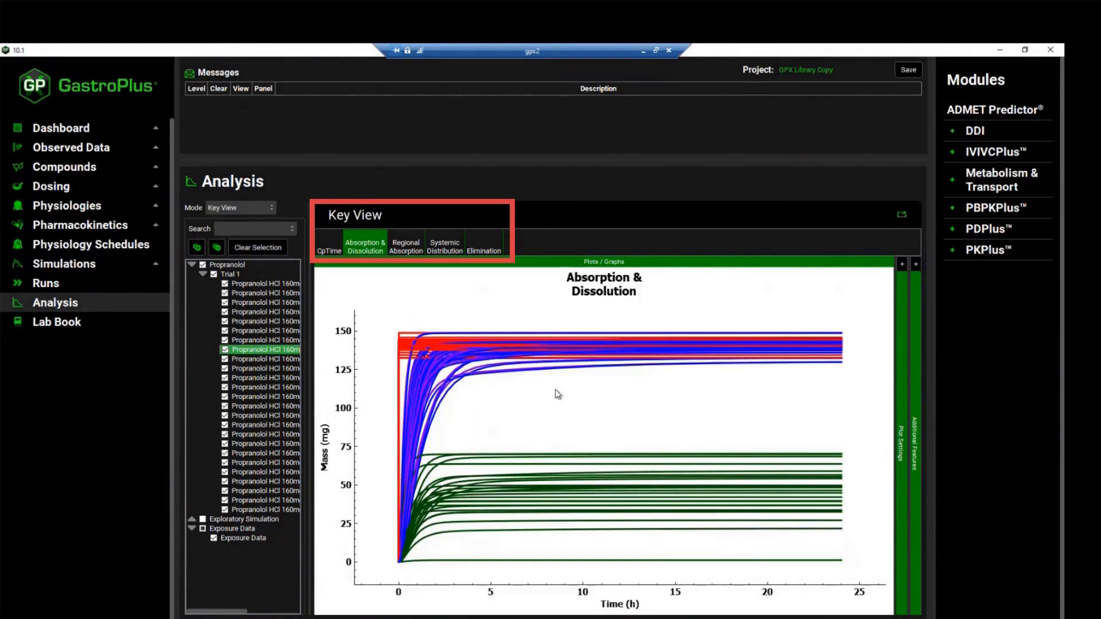
{"action": "left_click", "coordinate": [329, 247]}
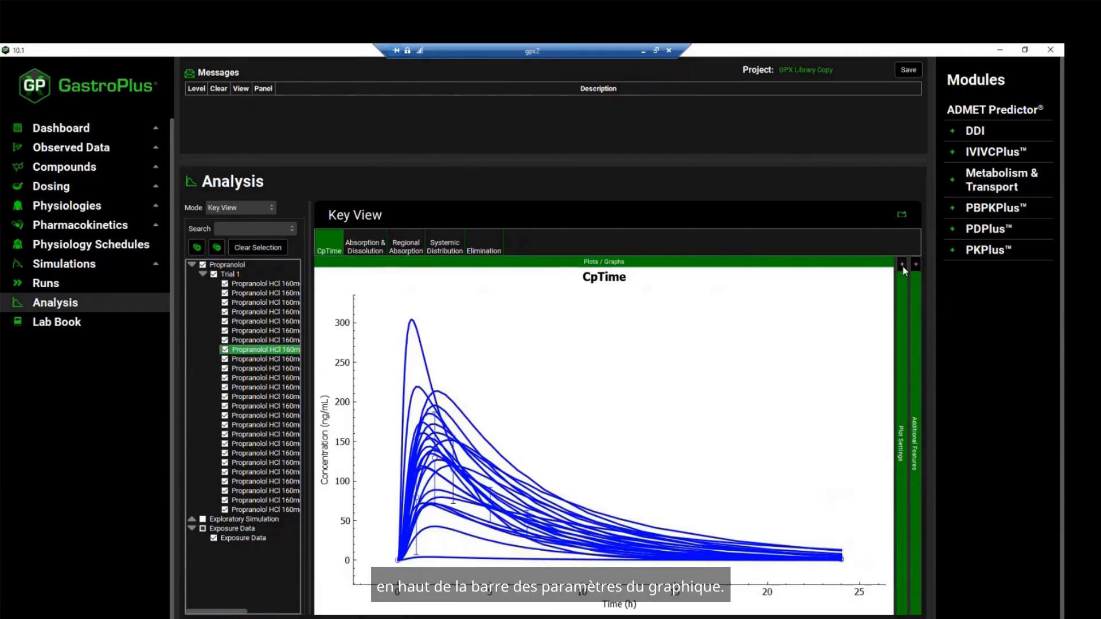
{"action": "left_click", "coordinate": [903, 265]}
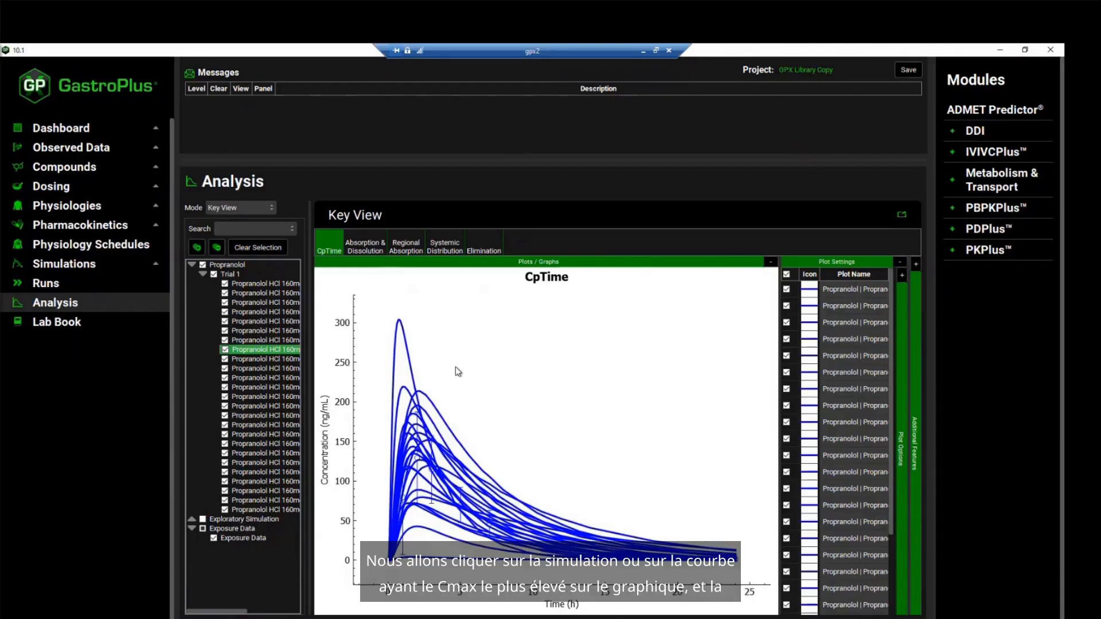
{"action": "left_click", "coordinate": [401, 326]}
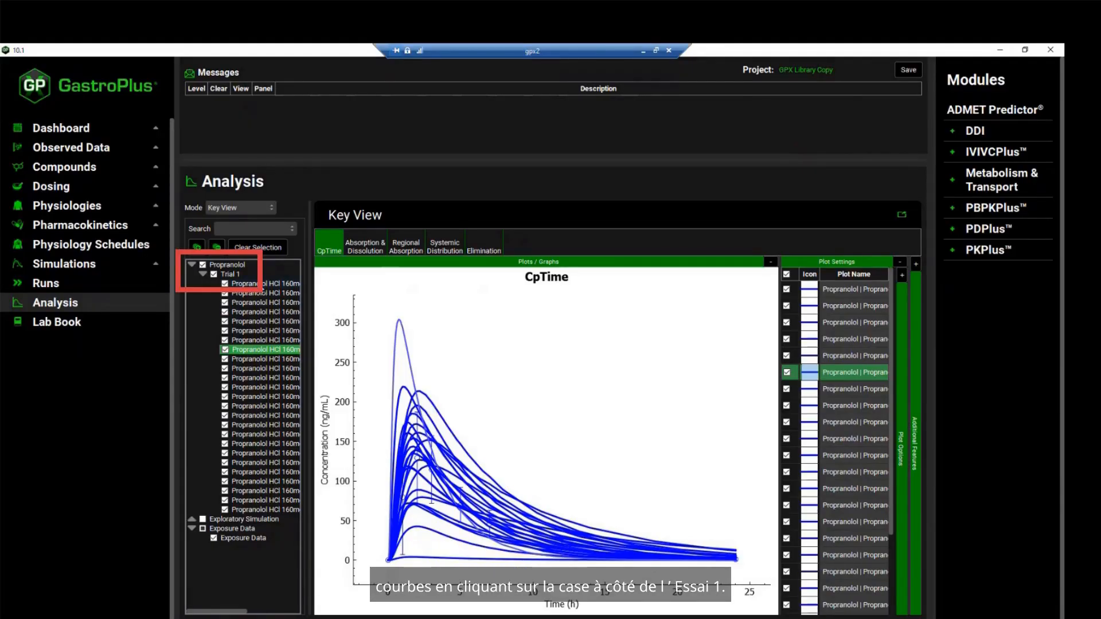
Exclude all Trial 1 subjects except Subject 6 and examine that subject's Absorption & Dissolution and Regional Absorption plots
{"action": "left_click", "coordinate": [214, 275]}
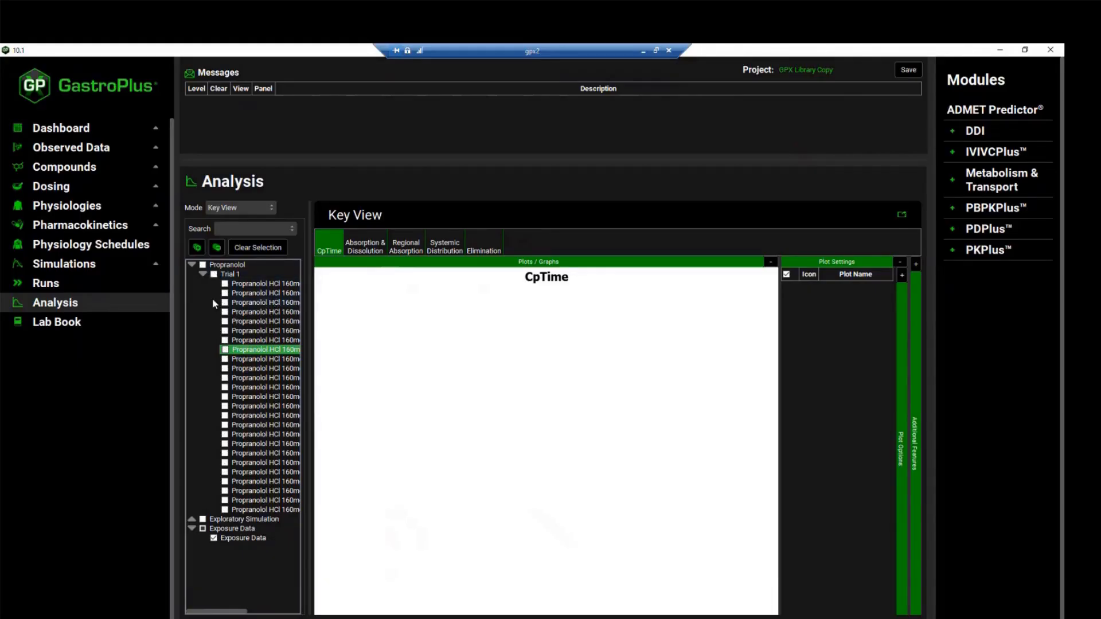
{"action": "left_click_drag", "start_coordinate": [311, 308], "coordinate": [418, 314]}
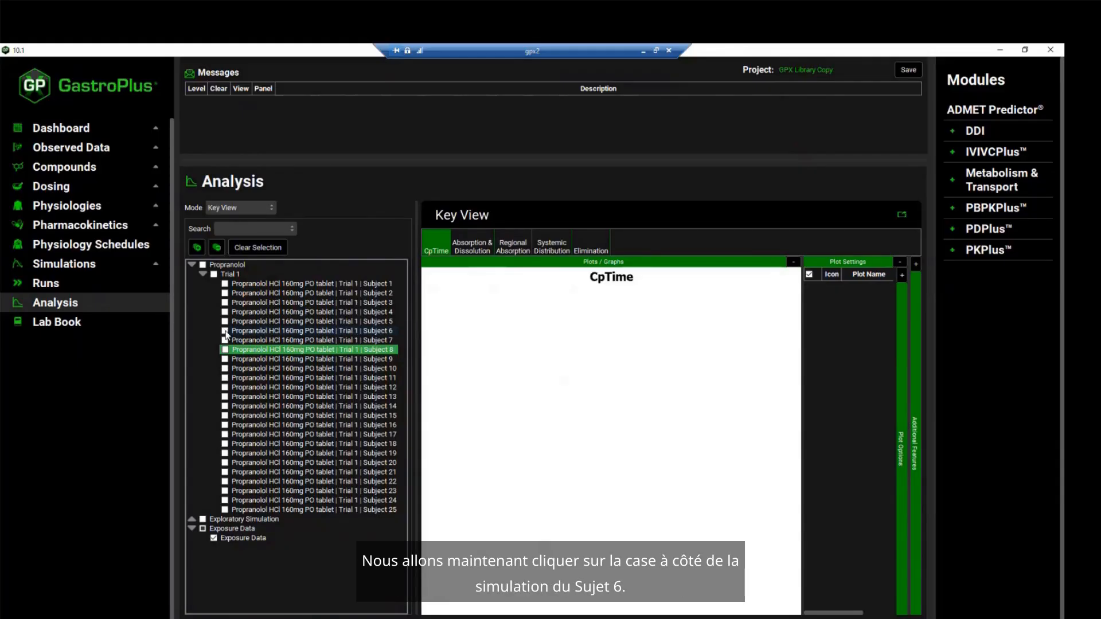
{"action": "left_click", "coordinate": [224, 332]}
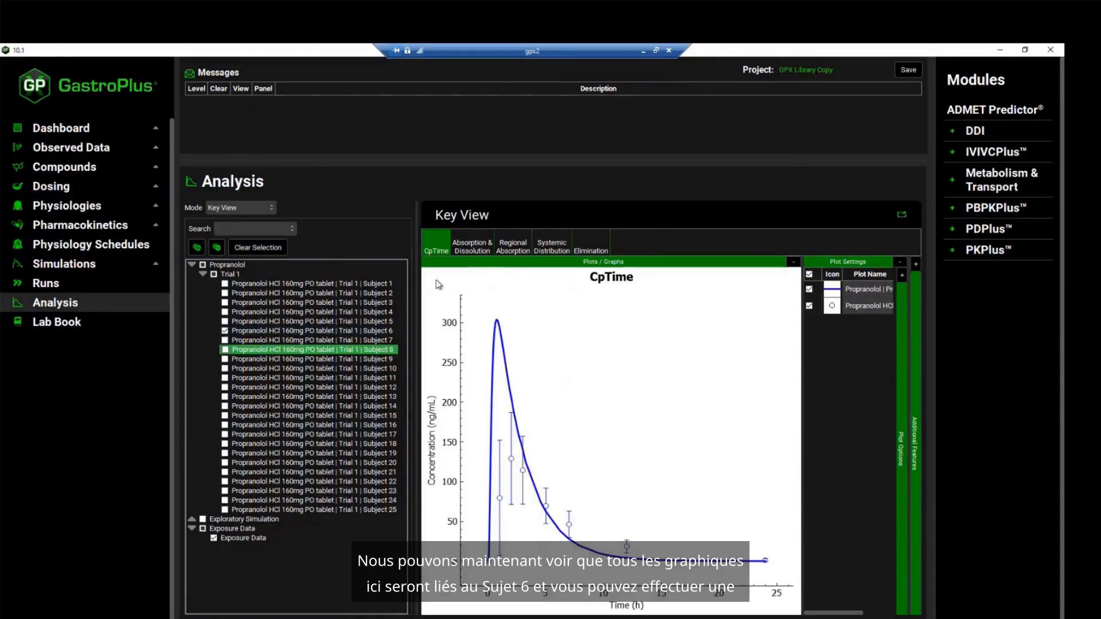
{"action": "left_click", "coordinate": [468, 247]}
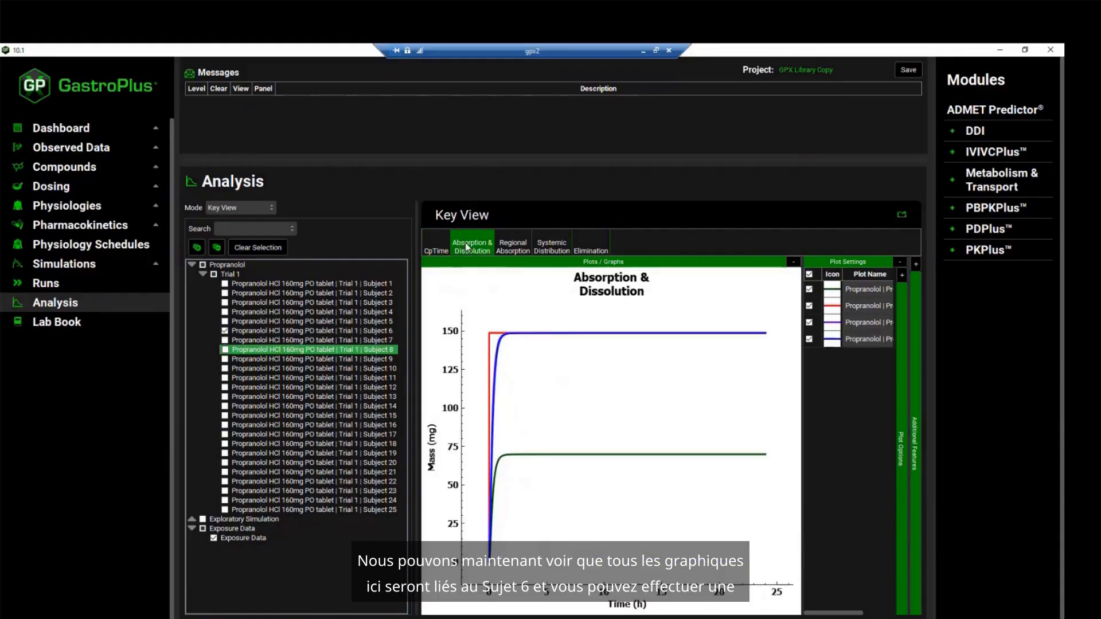
{"action": "left_click", "coordinate": [513, 246]}
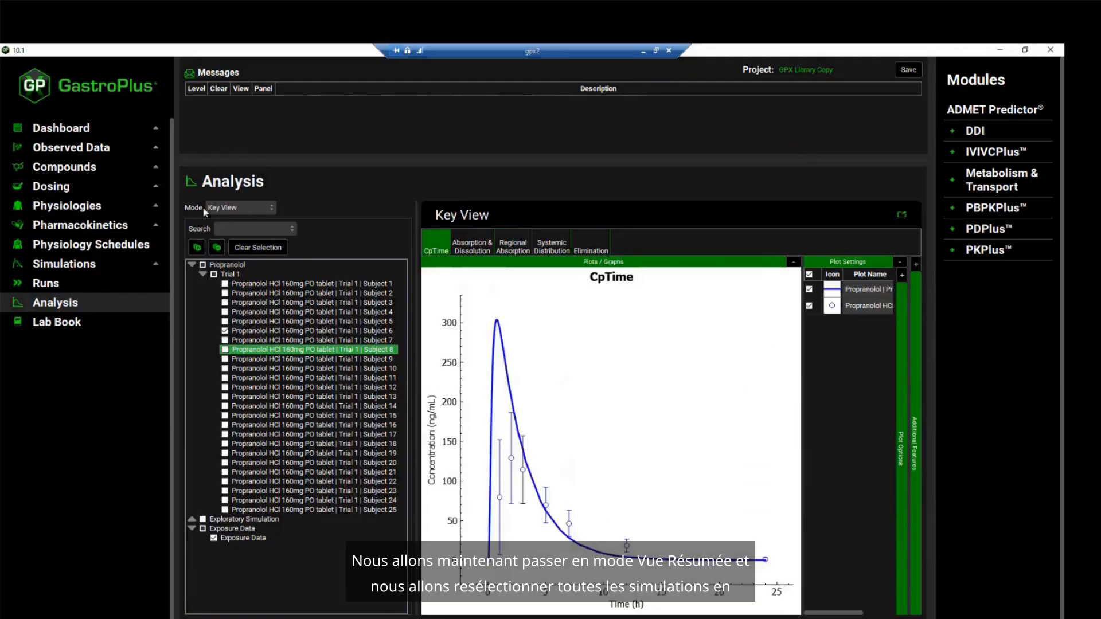
Change the analysis mode to Summary View and include all Trial 1 subjects, giving the summary table more width
{"action": "left_click", "coordinate": [221, 208]}
{"action": "left_click", "coordinate": [231, 235]}
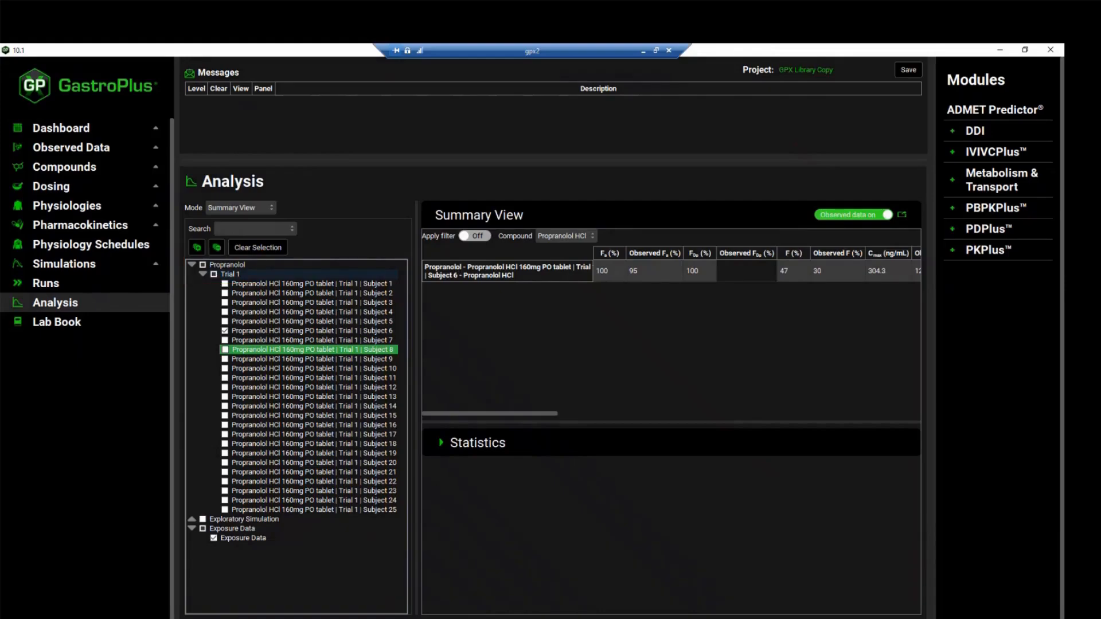
{"action": "left_click", "coordinate": [214, 274]}
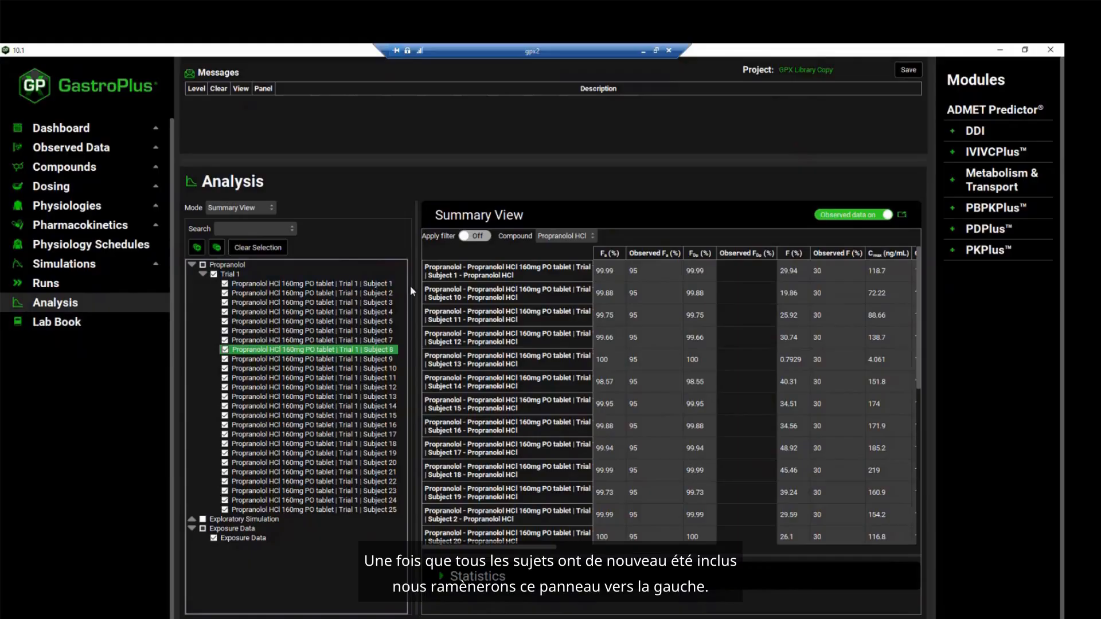
{"action": "left_click_drag", "start_coordinate": [414, 290], "coordinate": [310, 293]}
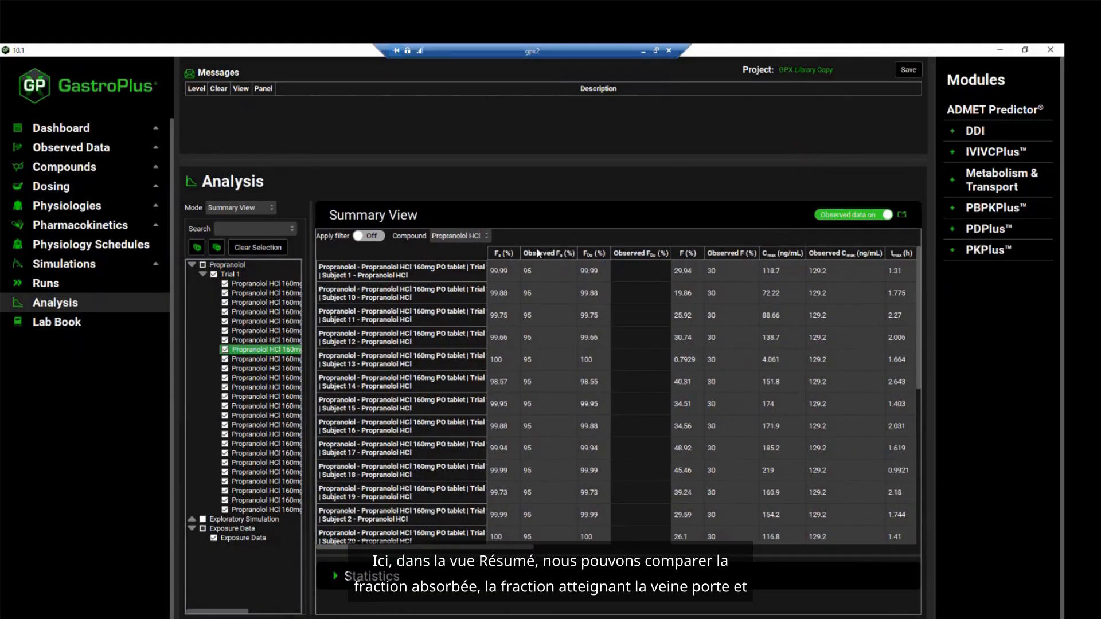
Turn observed data off in the summary table and sort the subjects by Fa (%)
{"action": "left_click", "coordinate": [839, 218]}
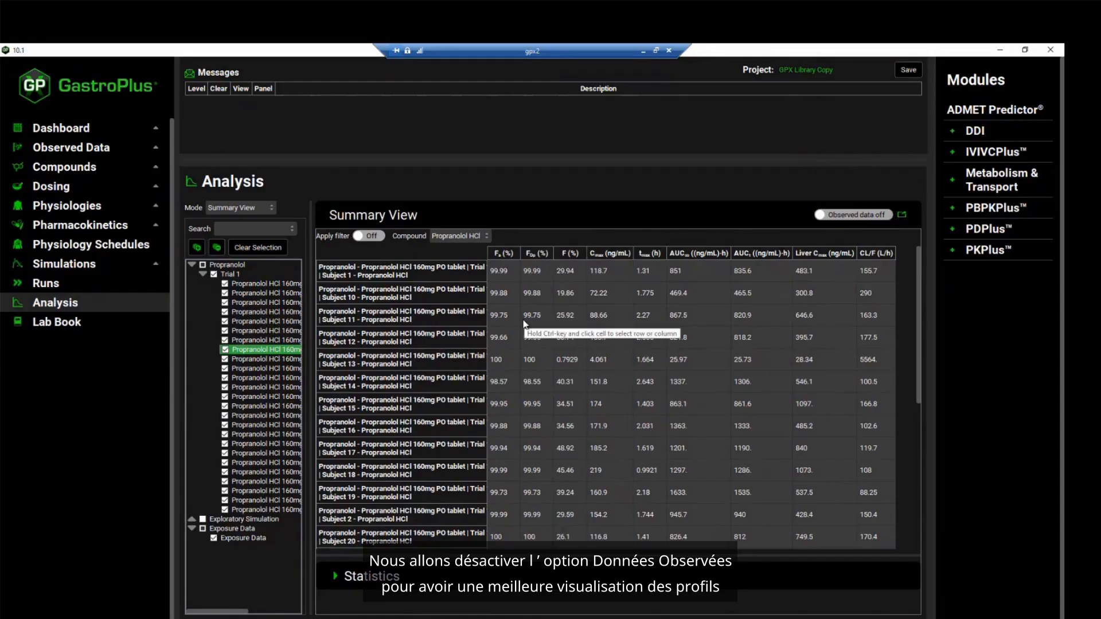
{"action": "left_click", "coordinate": [504, 252]}
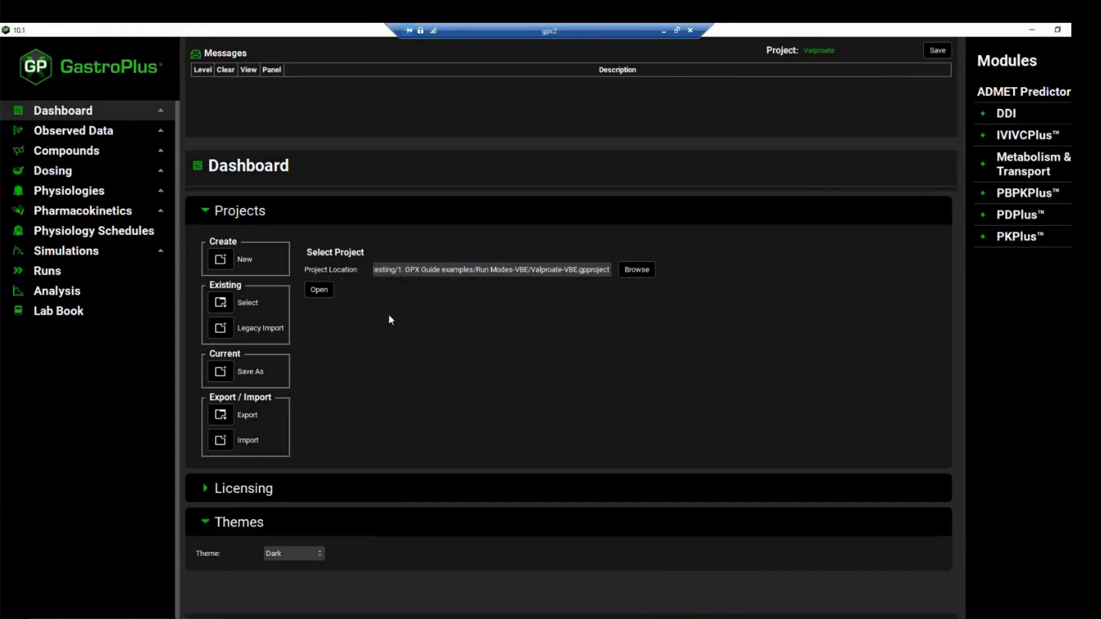
Compare the Weibull fits of the ER-Slightly Slow and ER-Slow in vitro dissolution release data in the Valproate project
{"action": "left_click", "coordinate": [126, 132]}
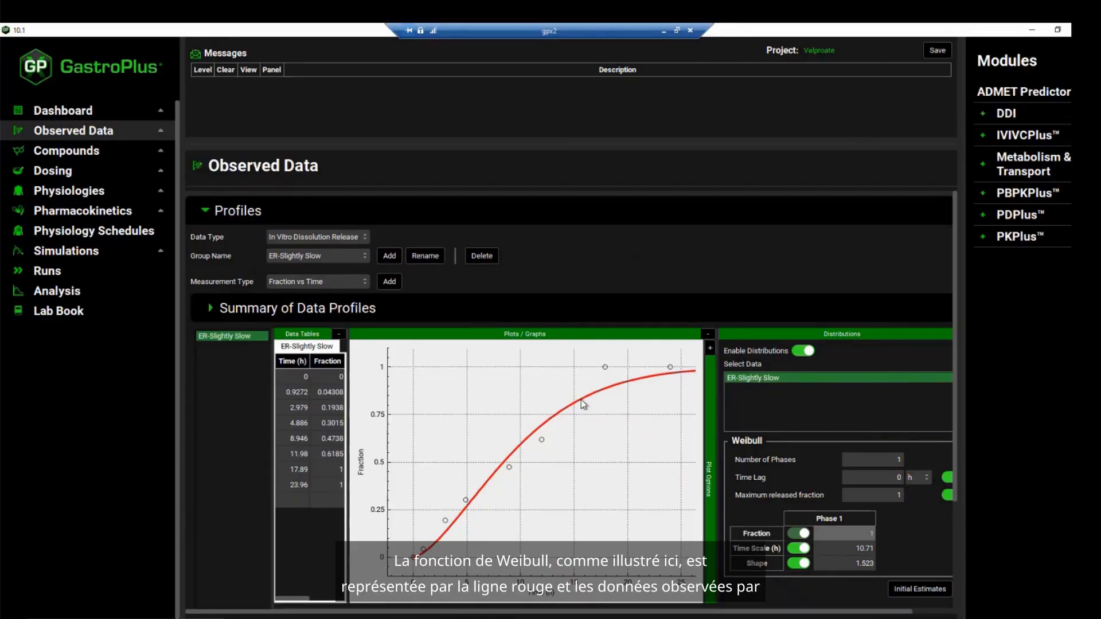
{"action": "left_click", "coordinate": [357, 257]}
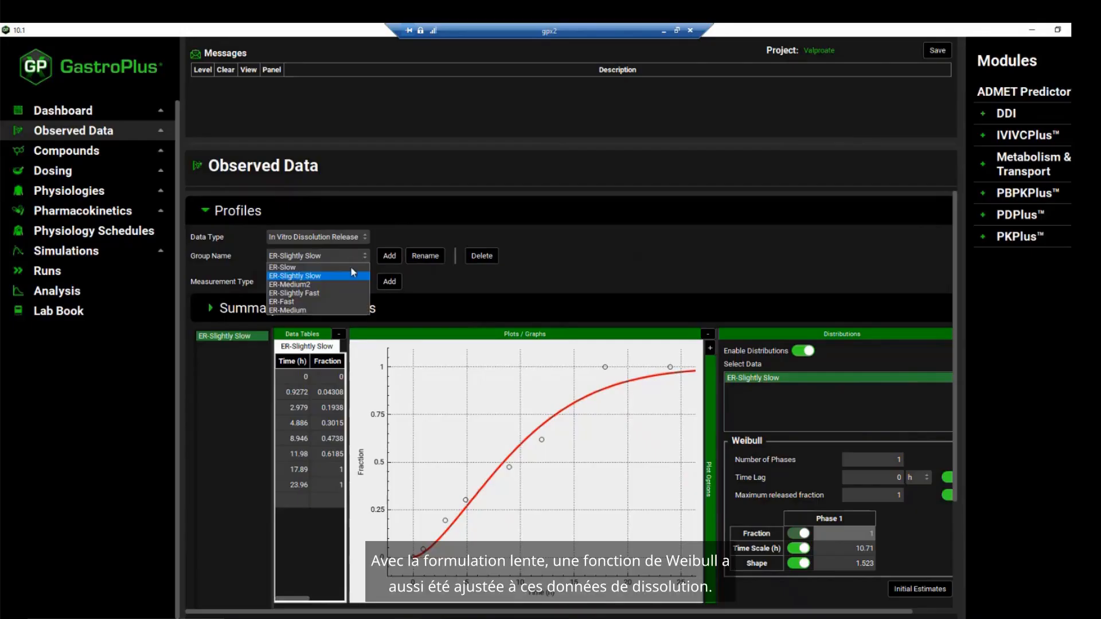
{"action": "left_click", "coordinate": [352, 268]}
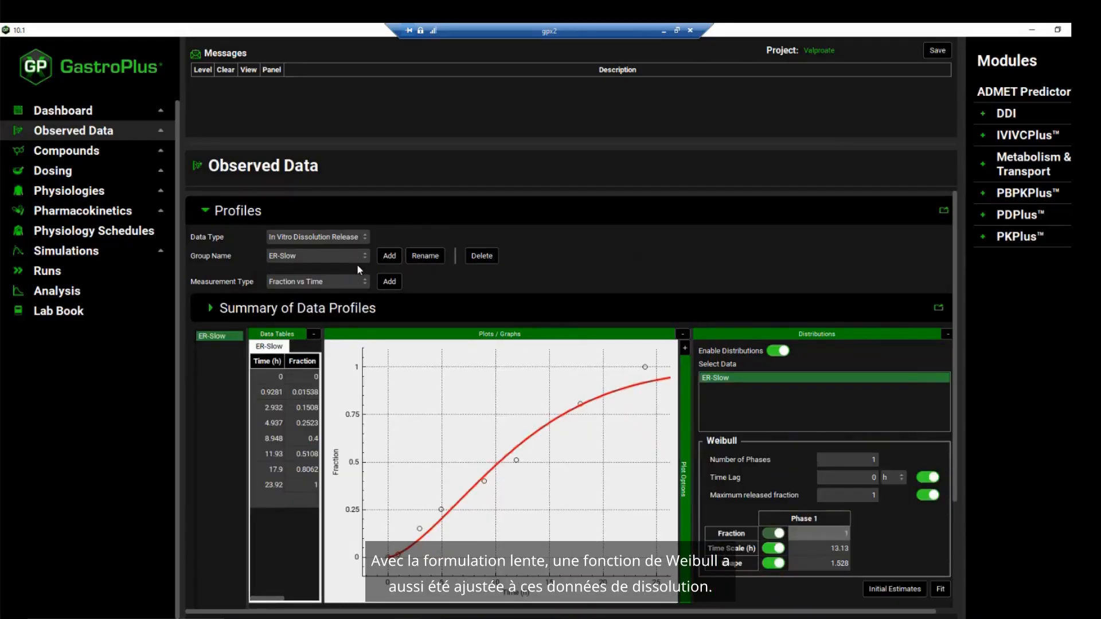
Review which dissolution group the ER Slow and ER Slightly Slow formulations use in their controlled release settings
{"action": "left_click", "coordinate": [92, 171]}
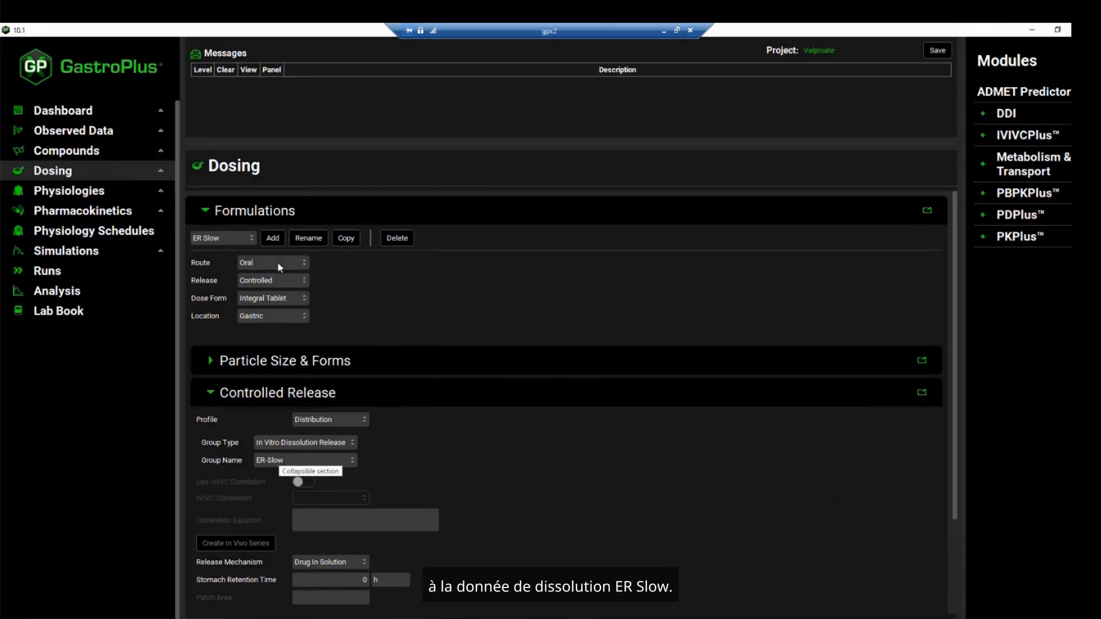
{"action": "left_click", "coordinate": [250, 239]}
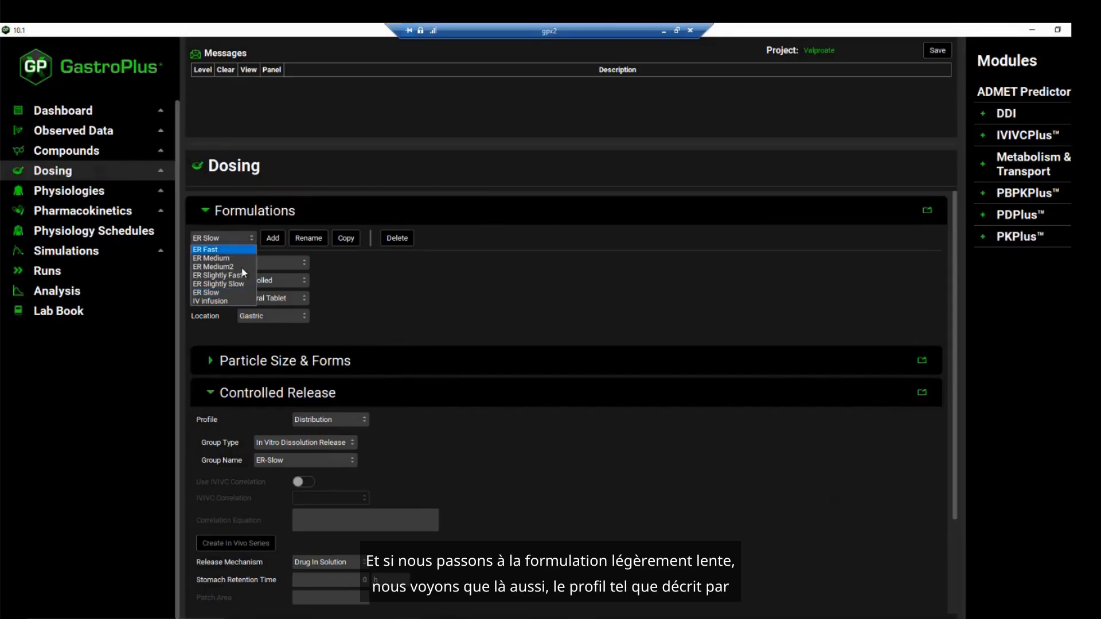
{"action": "left_click", "coordinate": [239, 284]}
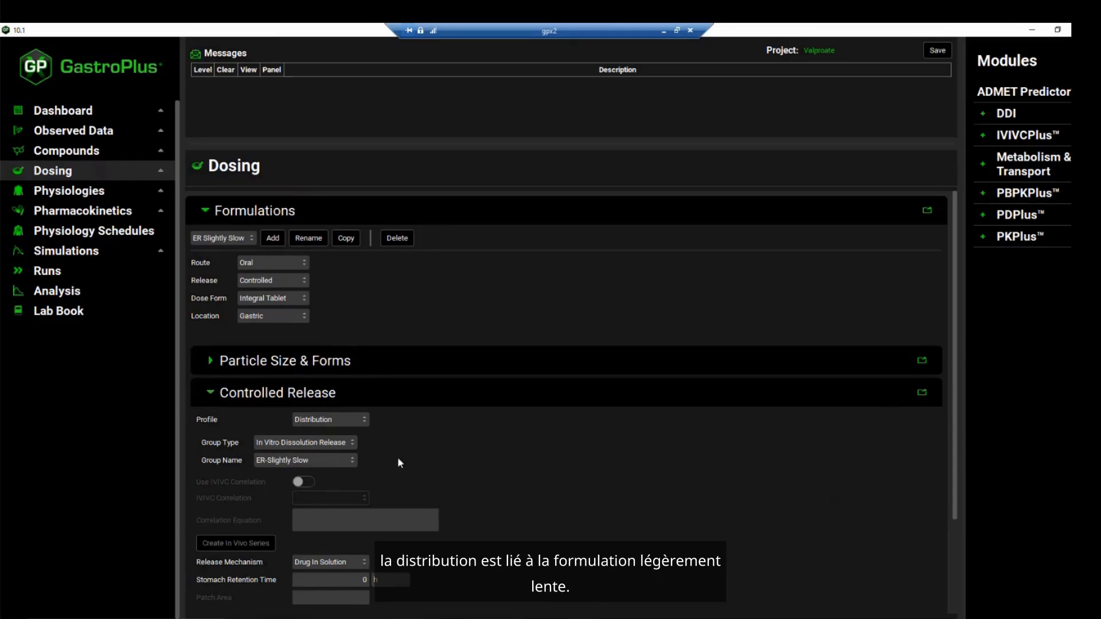
Compare the CpTime profiles of the 500mg-ER Slightly Slow and 500mg-ER Slow simulations with their observed exposure data
{"action": "left_click", "coordinate": [92, 294]}
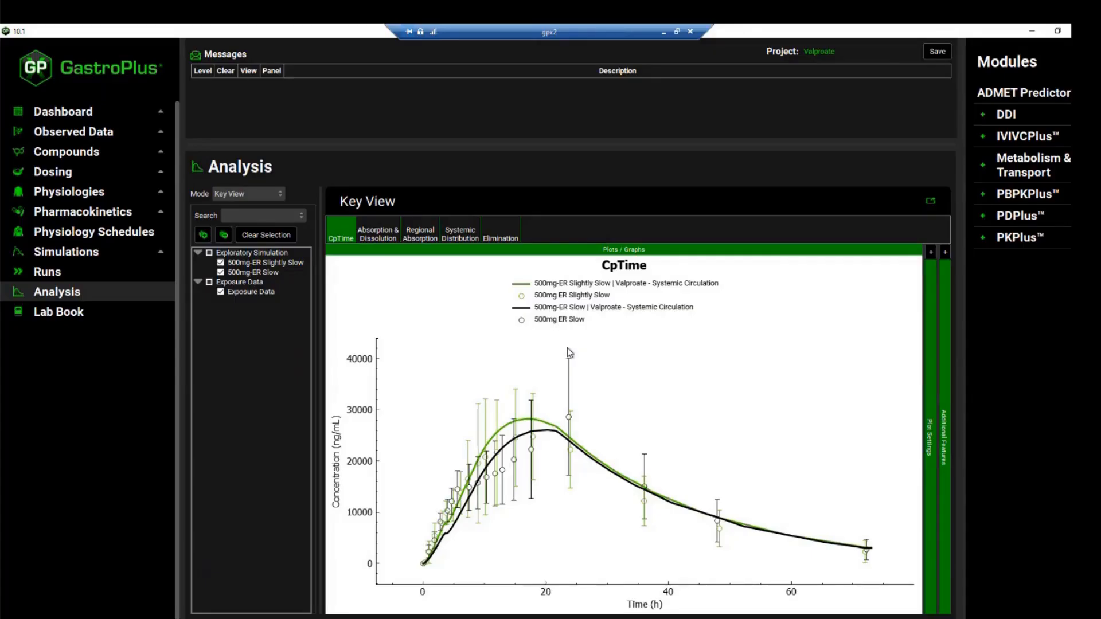
Add a Virtual Bioequivalence run named "Slow vs Slightly slow VBE"
{"action": "left_click", "coordinate": [99, 273]}
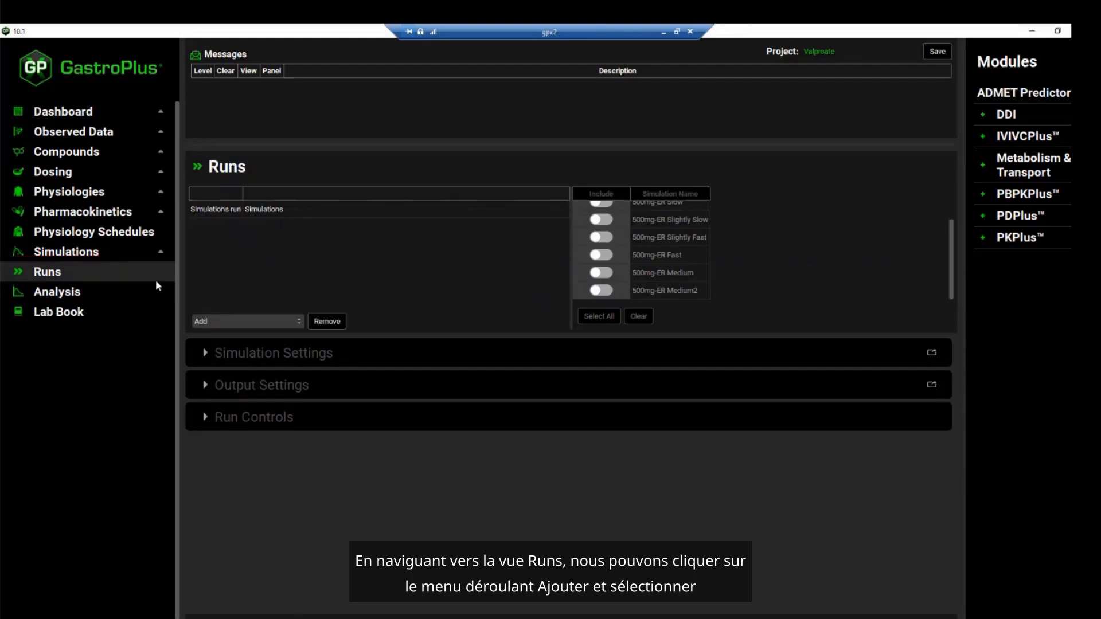
{"action": "left_click", "coordinate": [227, 322]}
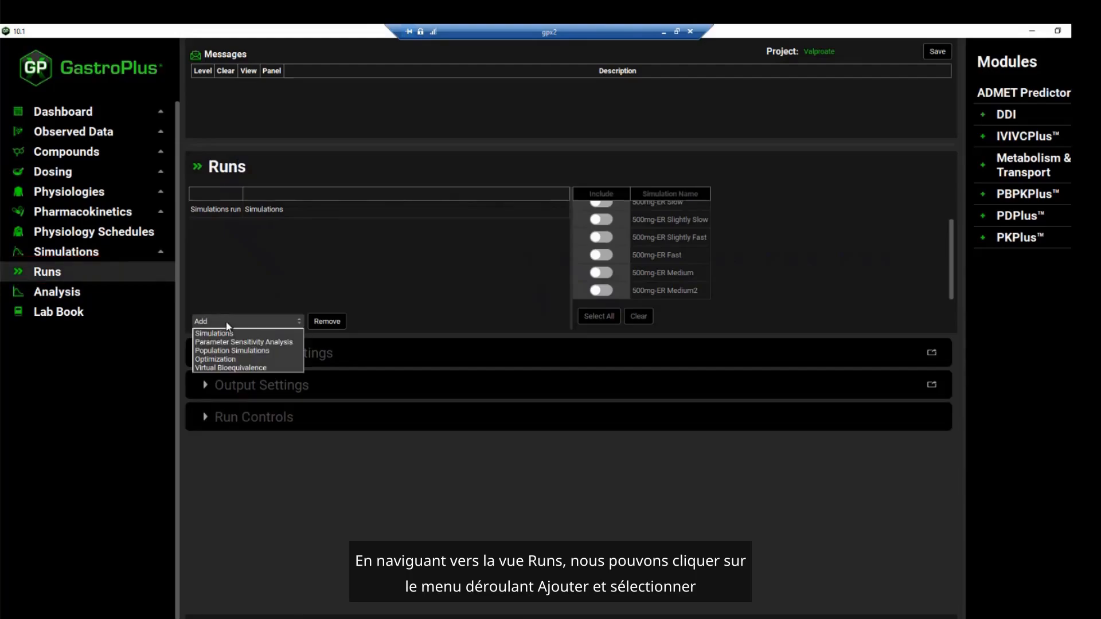
{"action": "left_click", "coordinate": [251, 368]}
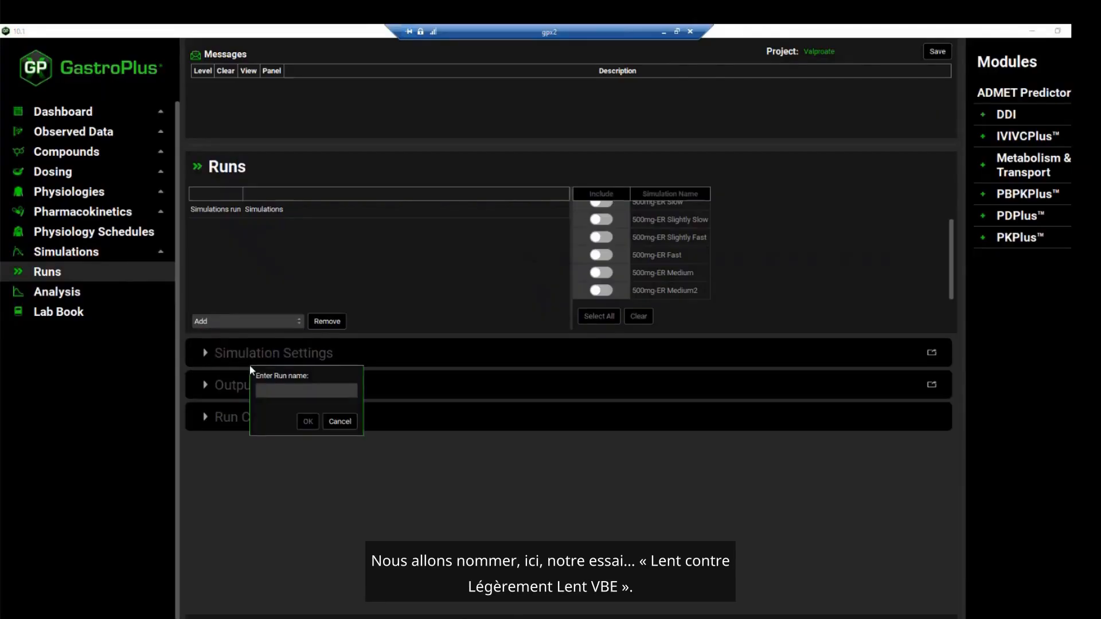
{"action": "type", "text": "Slow vs Slightly slow VBE"}
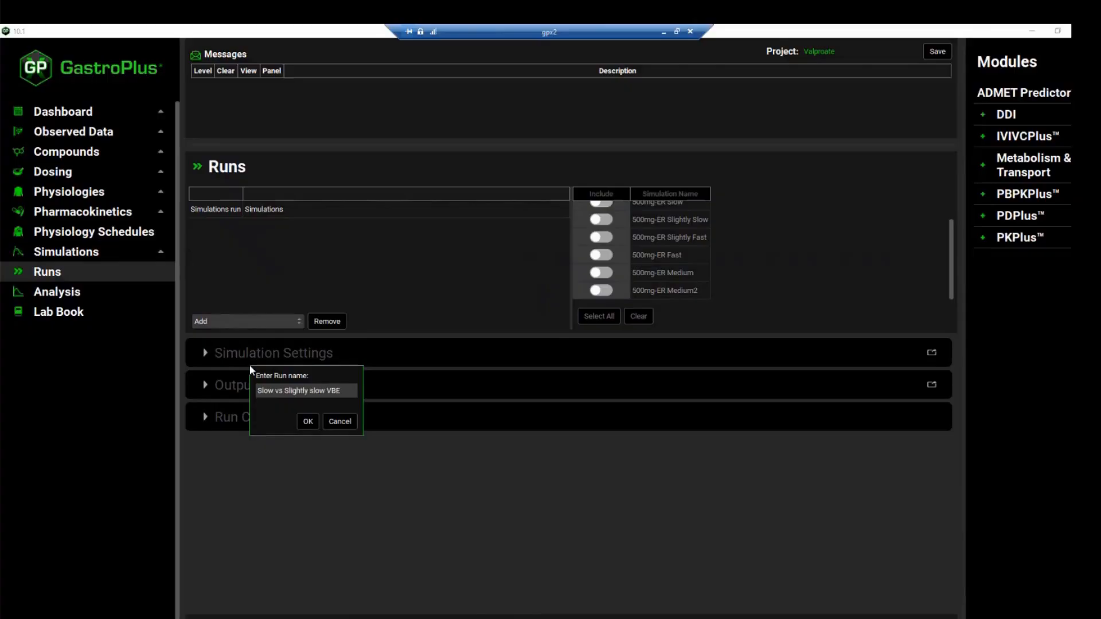
{"action": "left_click", "coordinate": [301, 422]}
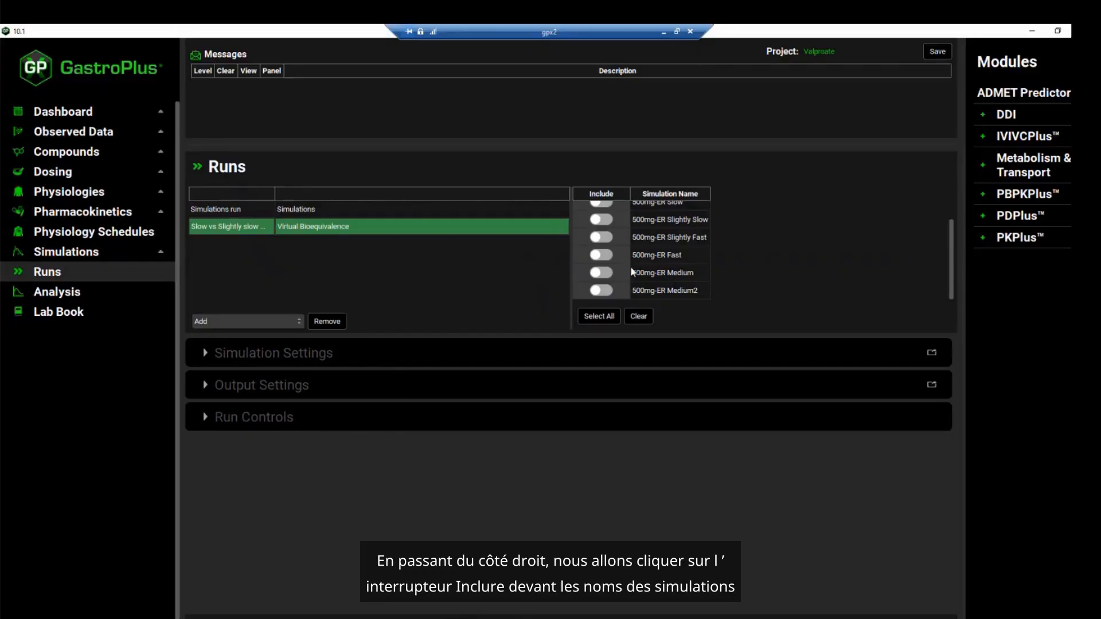
Include the 500mg-ER Slightly Slow and 500mg-ER Slow simulations in the VBE run, with 500mg-ER Slow as the reference simulation
{"action": "scroll", "coordinate": [633, 272], "scroll_direction": "up", "scroll_amount": 2}
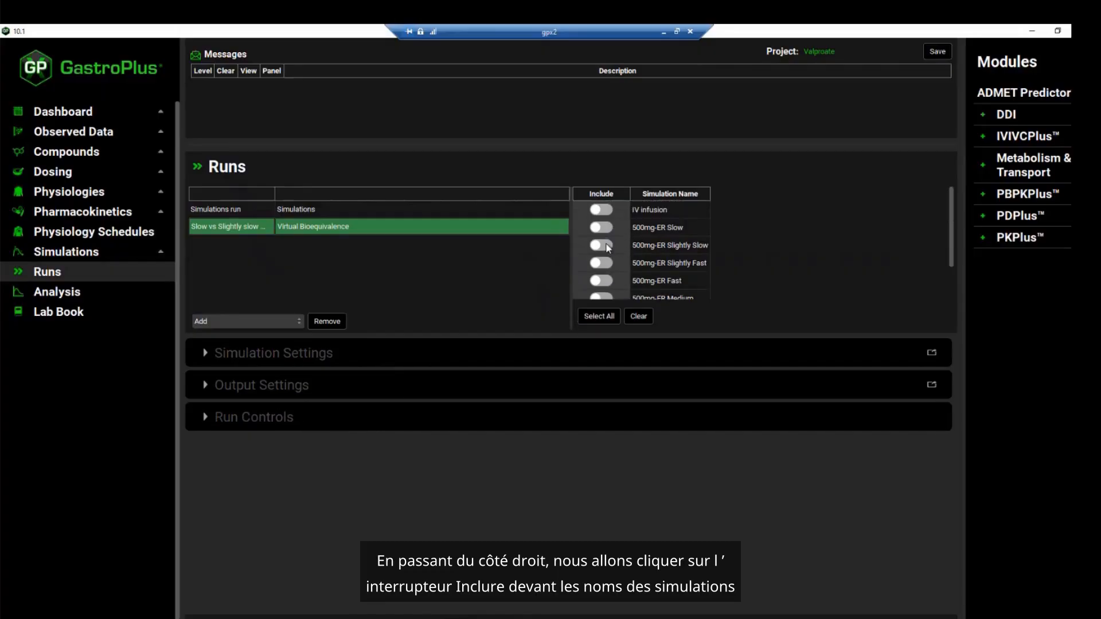
{"action": "left_click", "coordinate": [601, 245]}
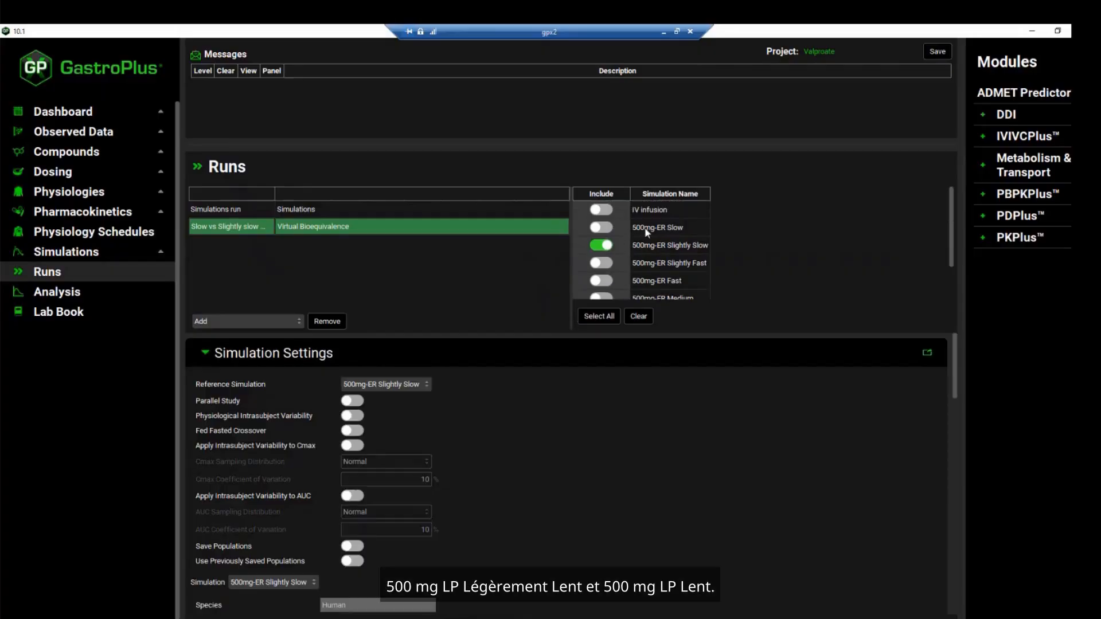
{"action": "left_click", "coordinate": [602, 227]}
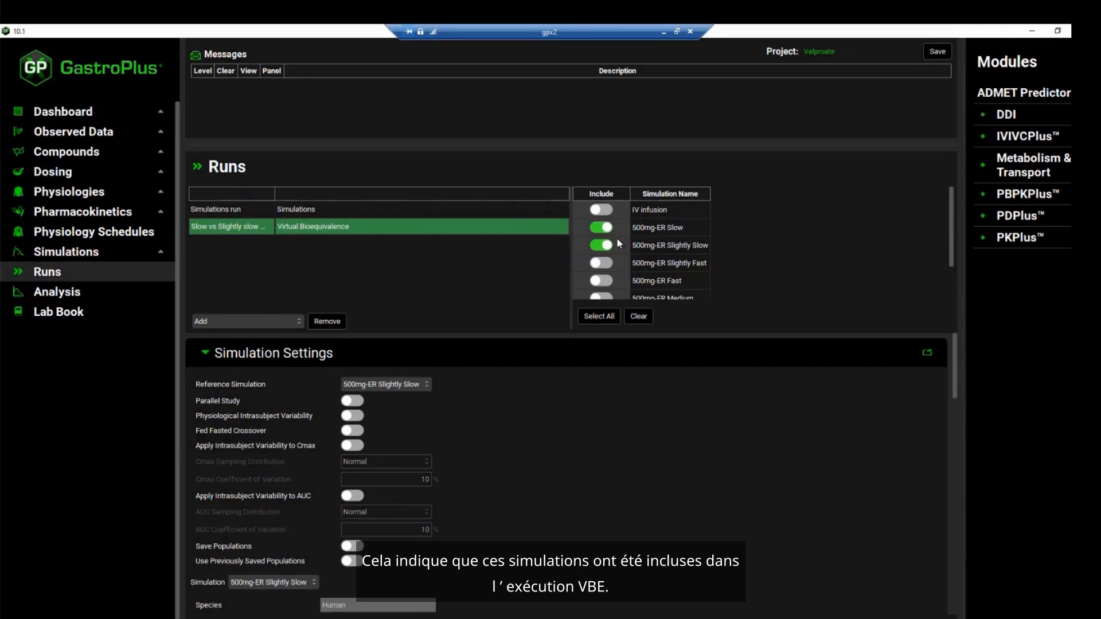
{"action": "left_click", "coordinate": [397, 388]}
{"action": "left_click", "coordinate": [400, 396]}
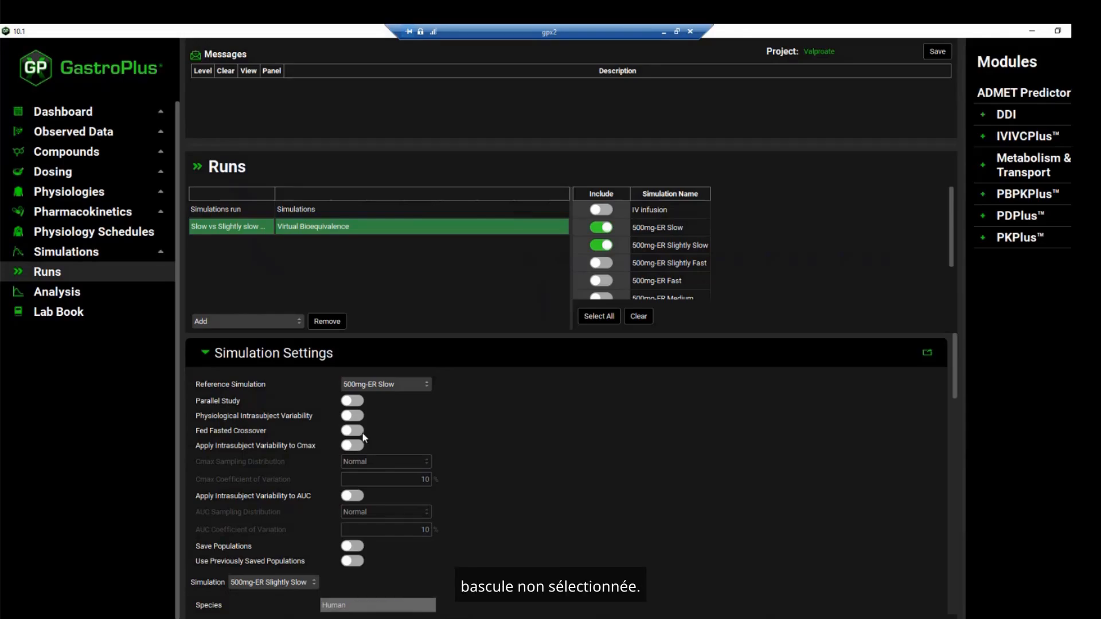
Display the 500mg-ER Slow simulation's settings and check its species, ethnicity, health status, population size and repeated trial size
{"action": "scroll", "coordinate": [355, 433], "scroll_direction": "down", "scroll_amount": 1}
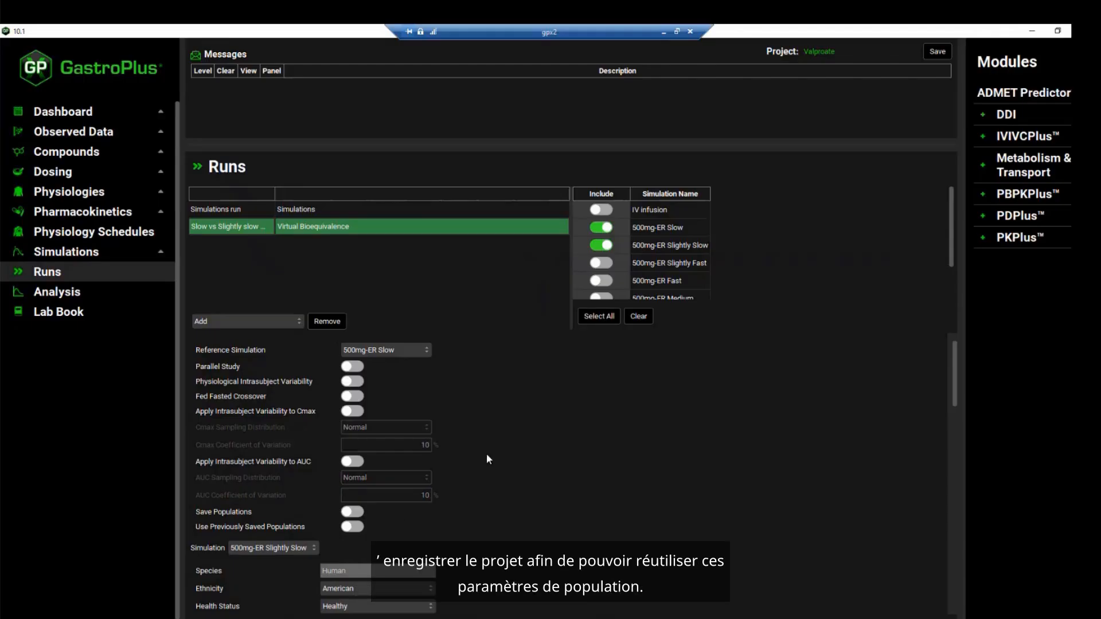
{"action": "left_click", "coordinate": [269, 548]}
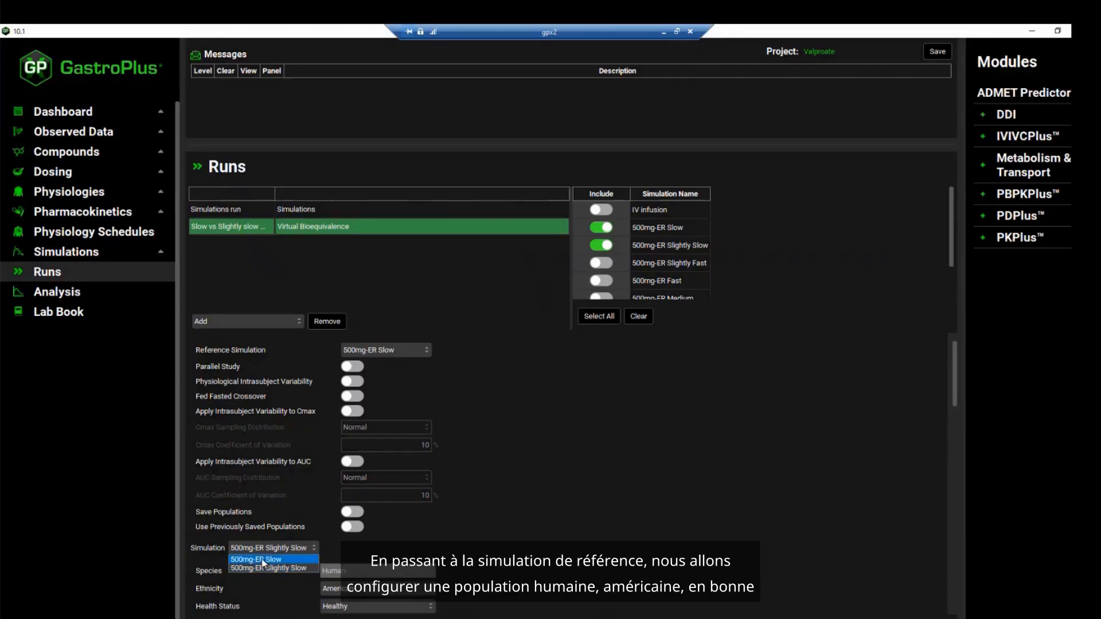
{"action": "left_click", "coordinate": [265, 559]}
{"action": "scroll", "coordinate": [535, 532], "scroll_direction": "down", "scroll_amount": 3}
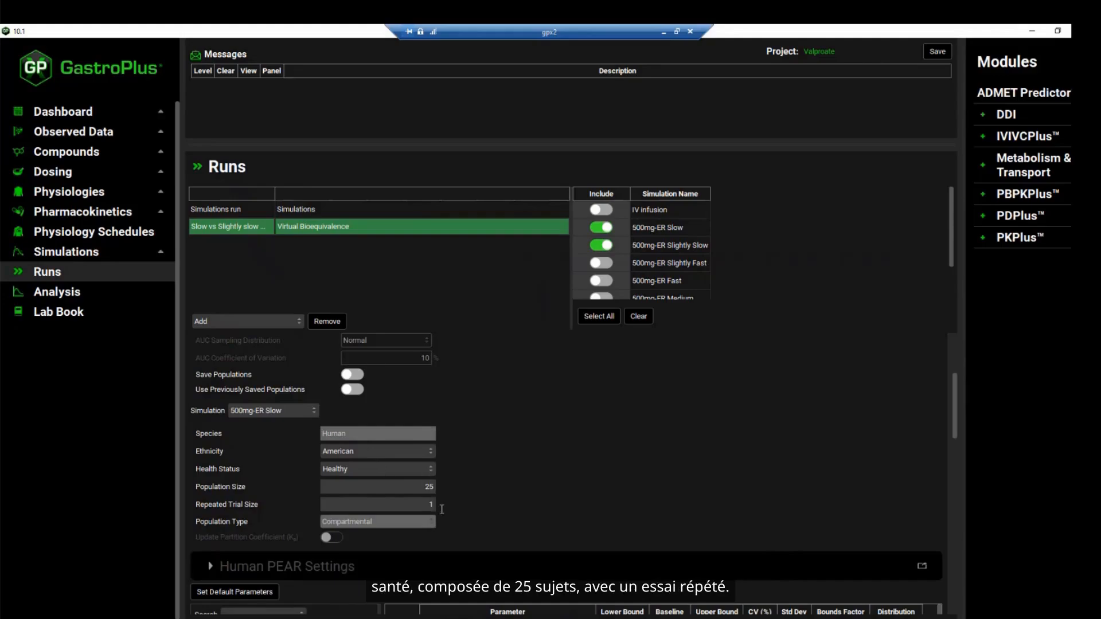
{"action": "scroll", "coordinate": [482, 505], "scroll_direction": "down", "scroll_amount": 1}
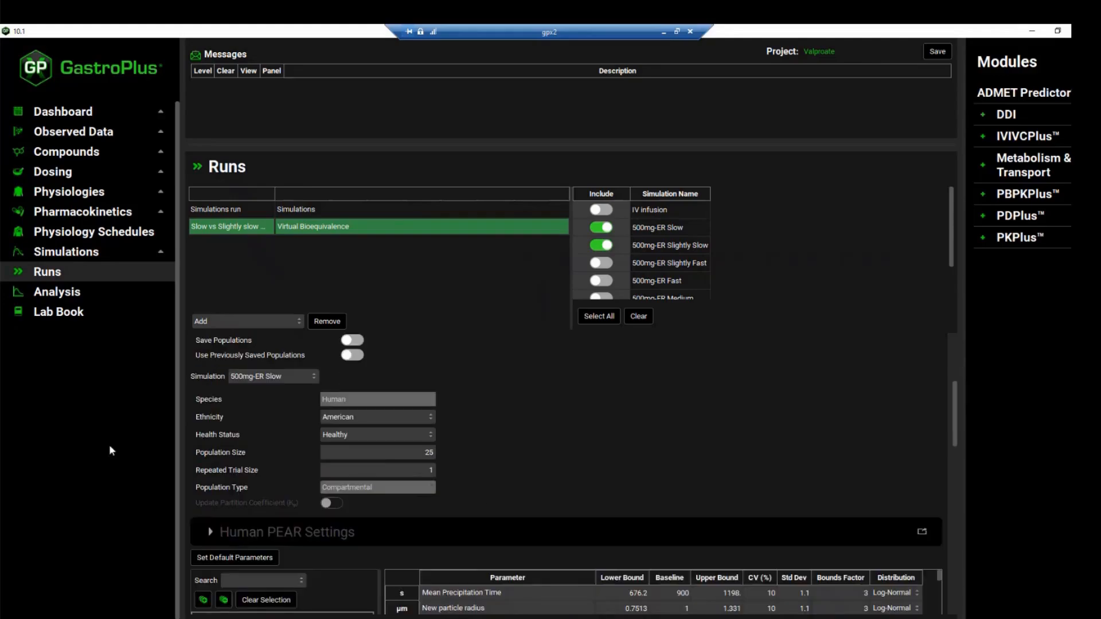
Review the default variable parameters of the 500mg-ER Slow population, expanding the Valproate compound's list of available variables
{"action": "scroll", "coordinate": [417, 466], "scroll_direction": "down", "scroll_amount": 3}
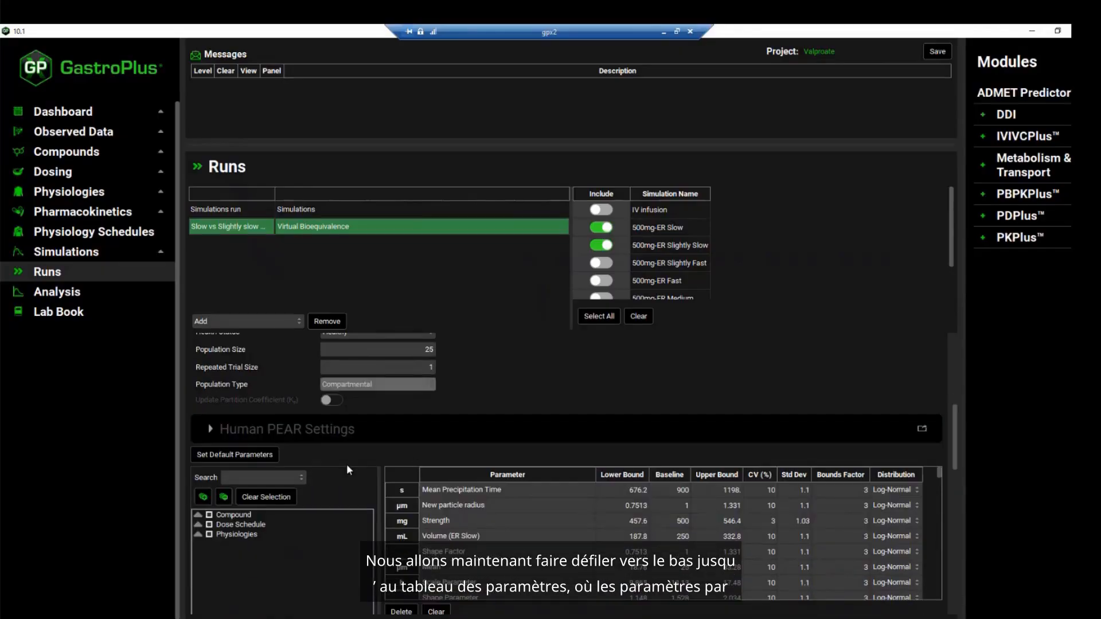
{"action": "scroll", "coordinate": [348, 512], "scroll_direction": "down", "scroll_amount": 1}
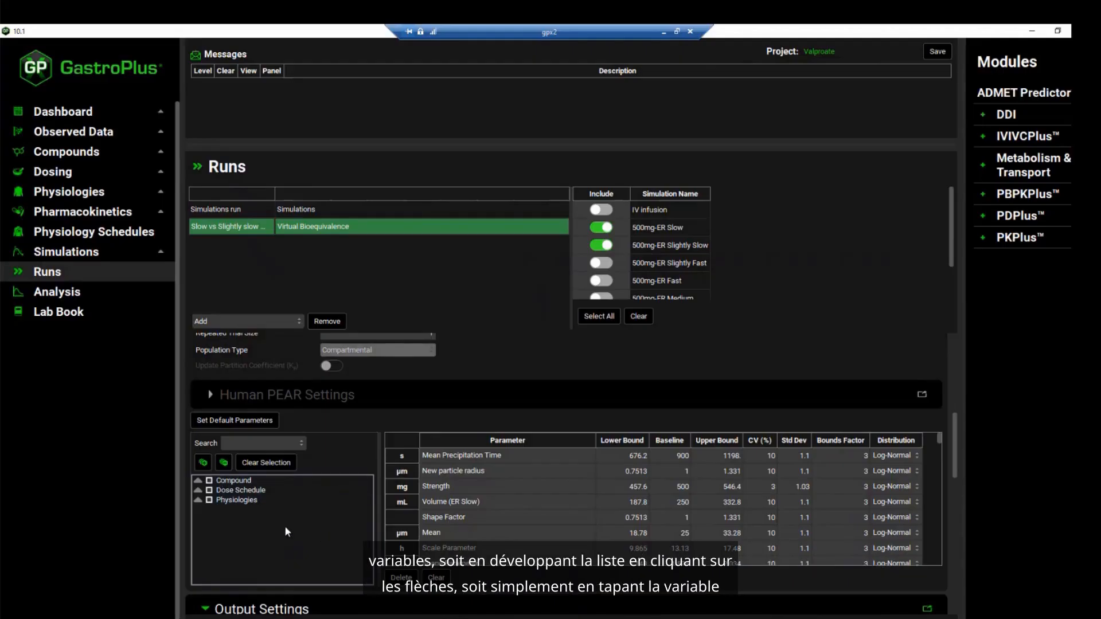
{"action": "left_click", "coordinate": [198, 481]}
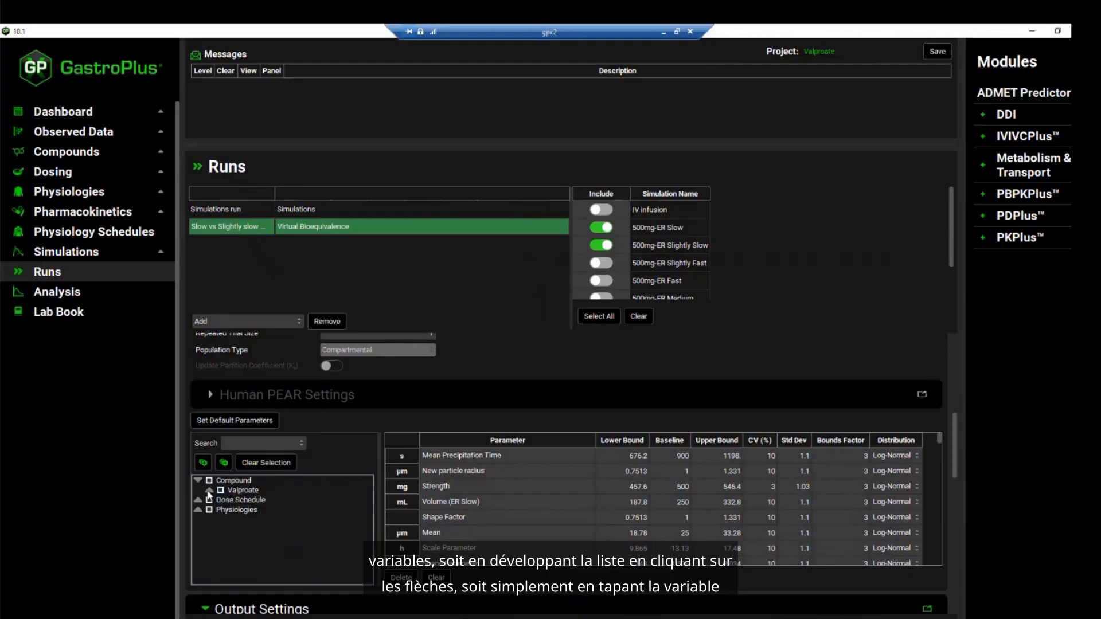
{"action": "left_click", "coordinate": [210, 491]}
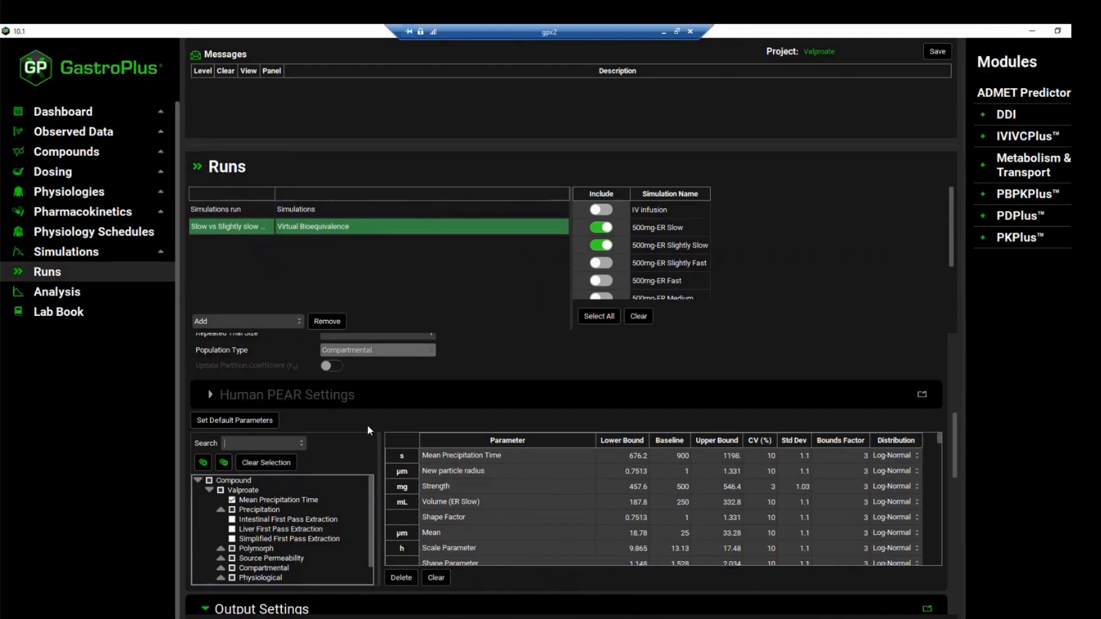
{"action": "scroll", "coordinate": [469, 517], "scroll_direction": "down", "scroll_amount": 1}
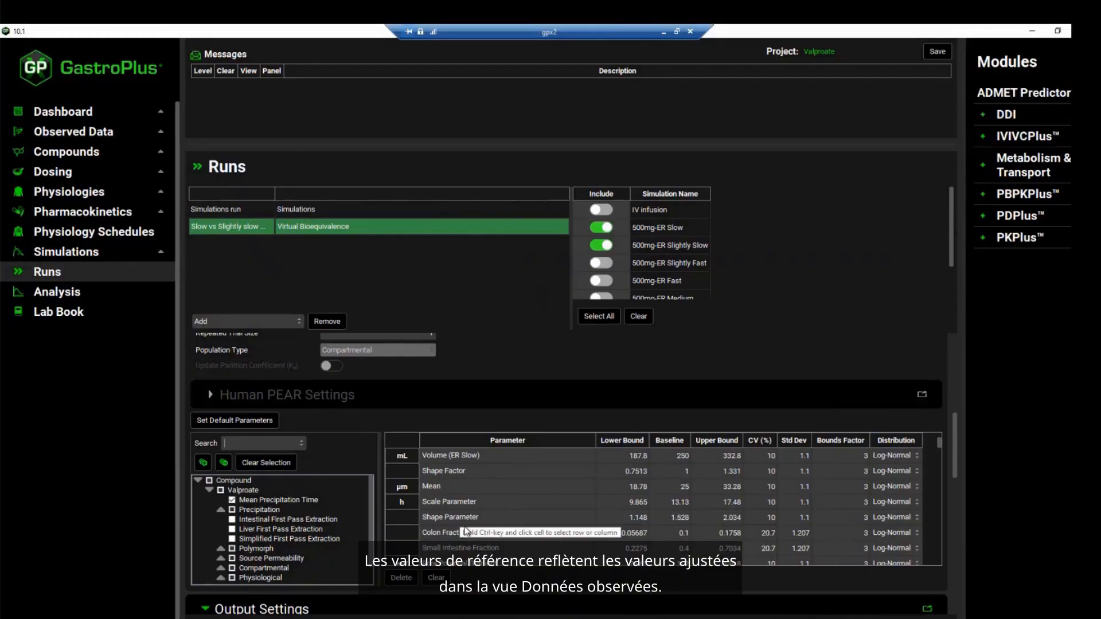
Switch to the 500mg-ER Slightly Slow simulation and review its population settings, parameter baselines and Crossover toggles
{"action": "scroll", "coordinate": [442, 415], "scroll_direction": "up", "scroll_amount": 3}
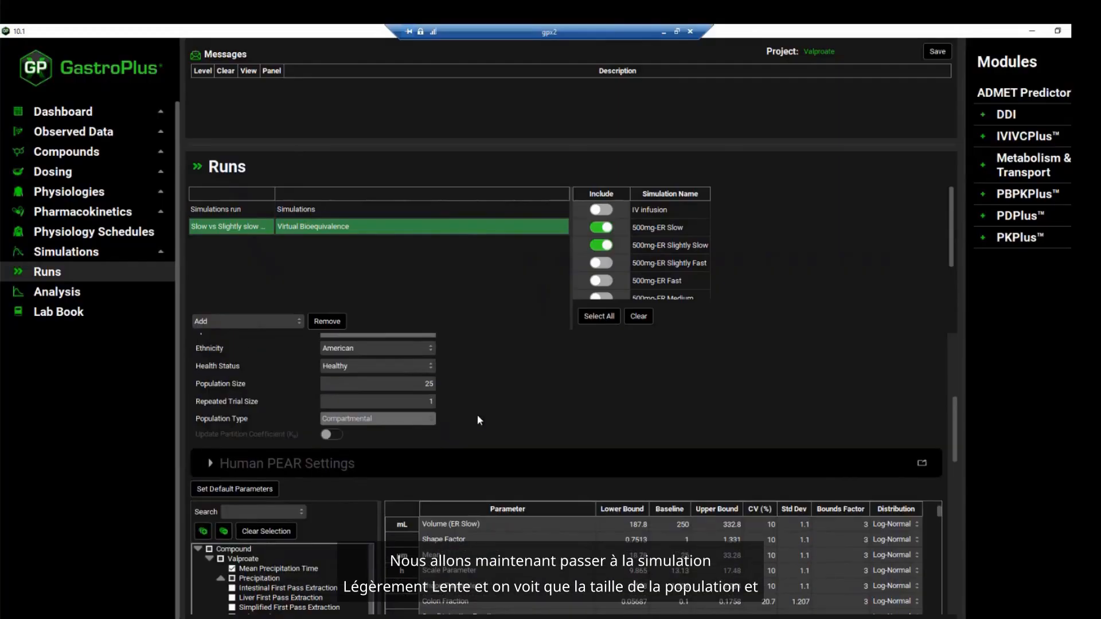
{"action": "left_click", "coordinate": [266, 343]}
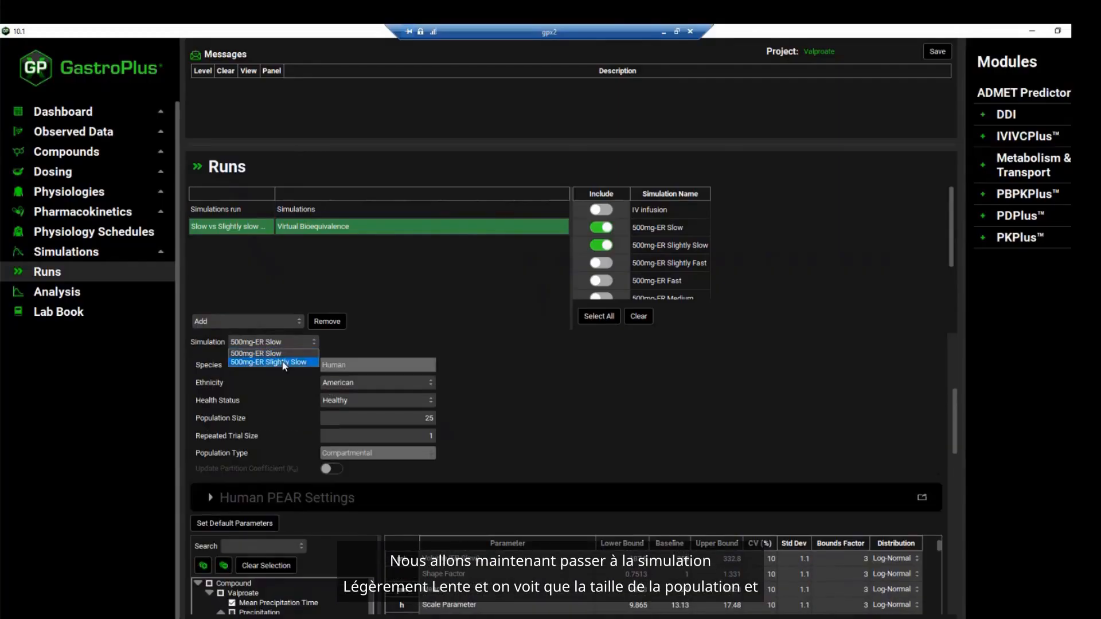
{"action": "left_click", "coordinate": [289, 362]}
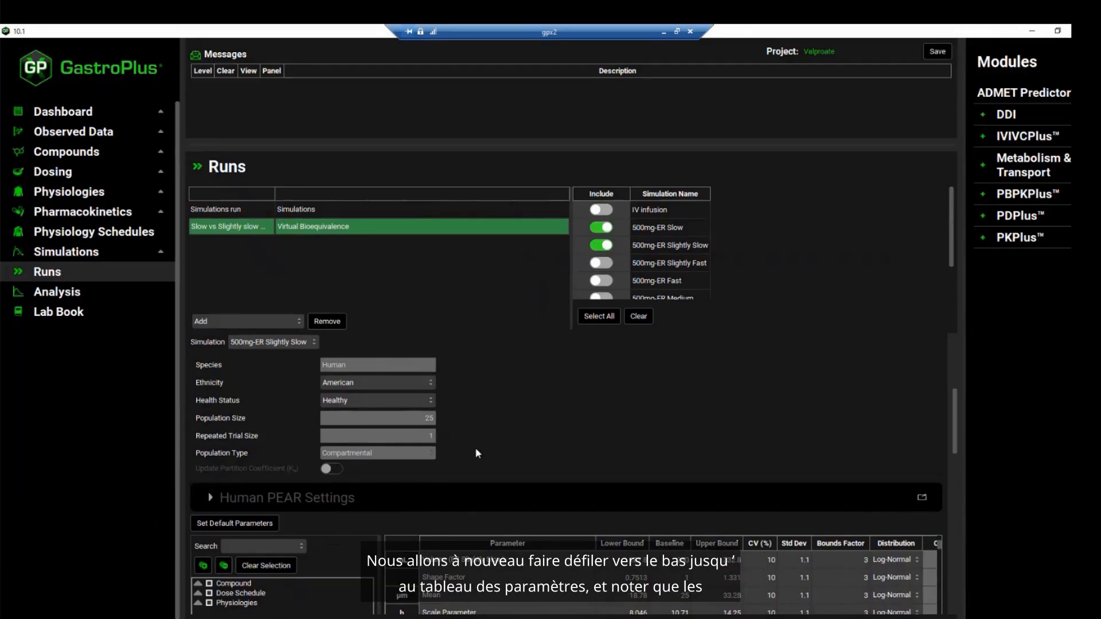
{"action": "scroll", "coordinate": [475, 450], "scroll_direction": "down", "scroll_amount": 2}
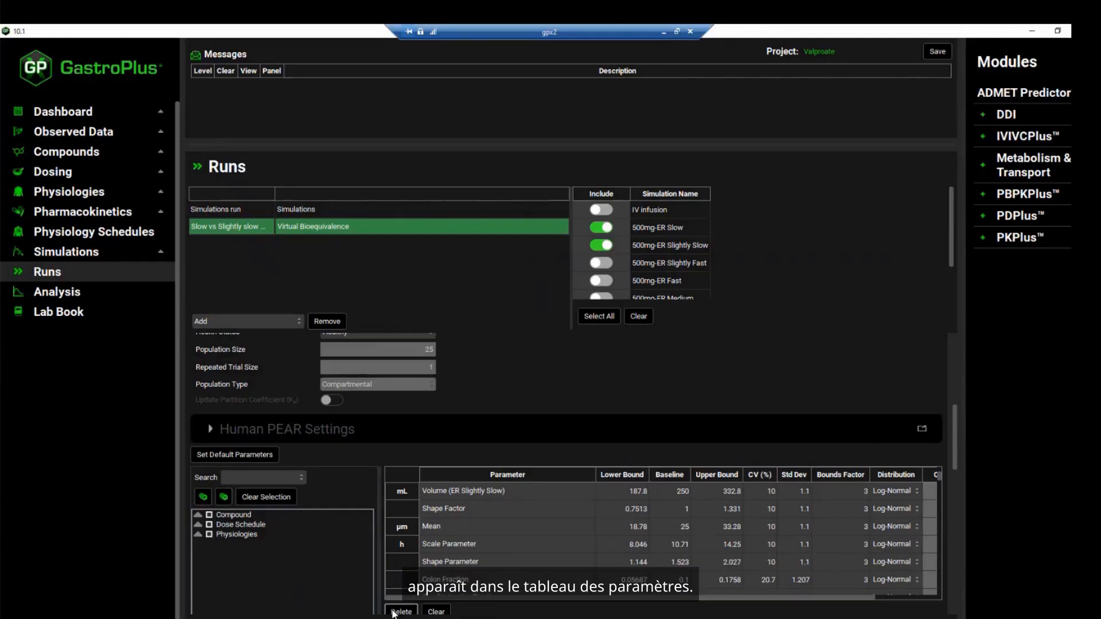
{"action": "left_click_drag", "start_coordinate": [440, 601], "coordinate": [587, 601]}
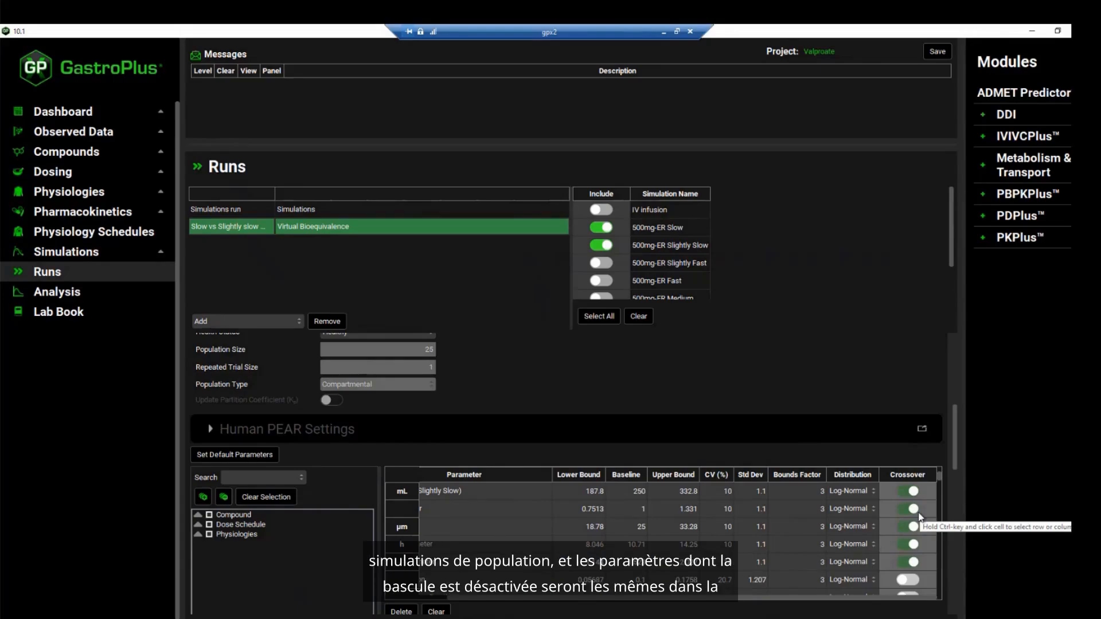
{"action": "scroll", "coordinate": [912, 524], "scroll_direction": "down", "scroll_amount": 1}
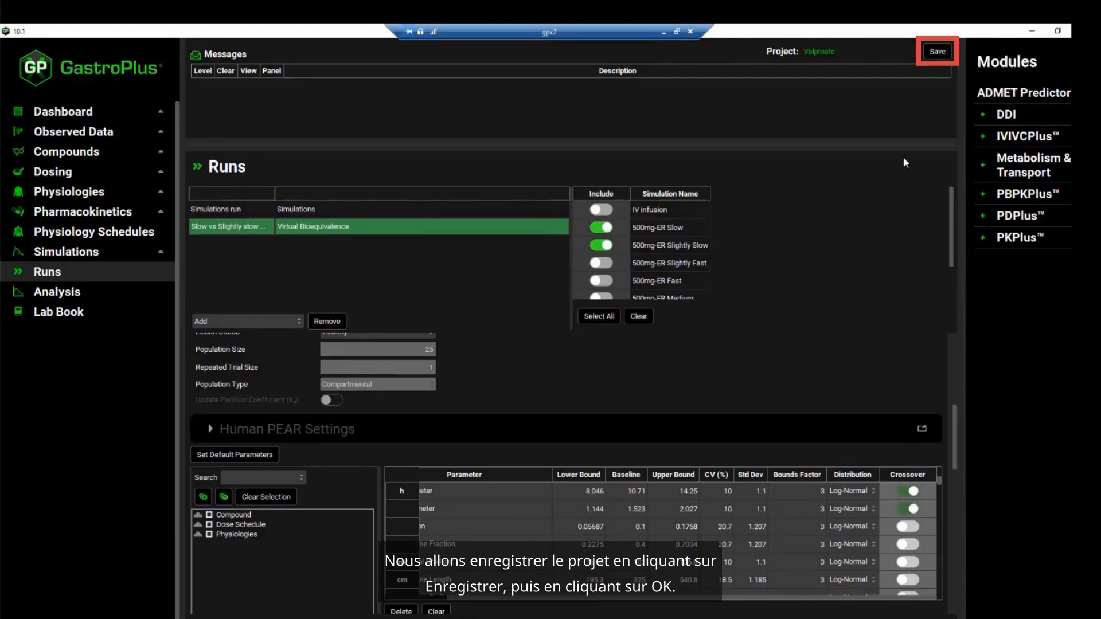
Save the Valproate project and start the Slow vs Slightly slow VBE run
{"action": "left_click", "coordinate": [930, 50]}
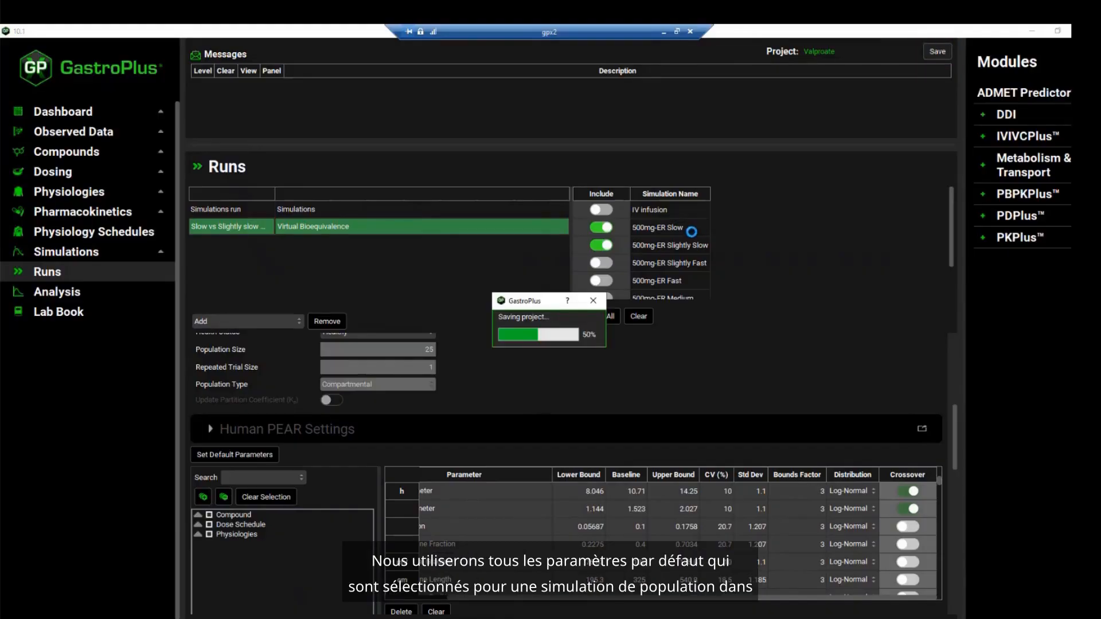
{"action": "left_click", "coordinate": [597, 342]}
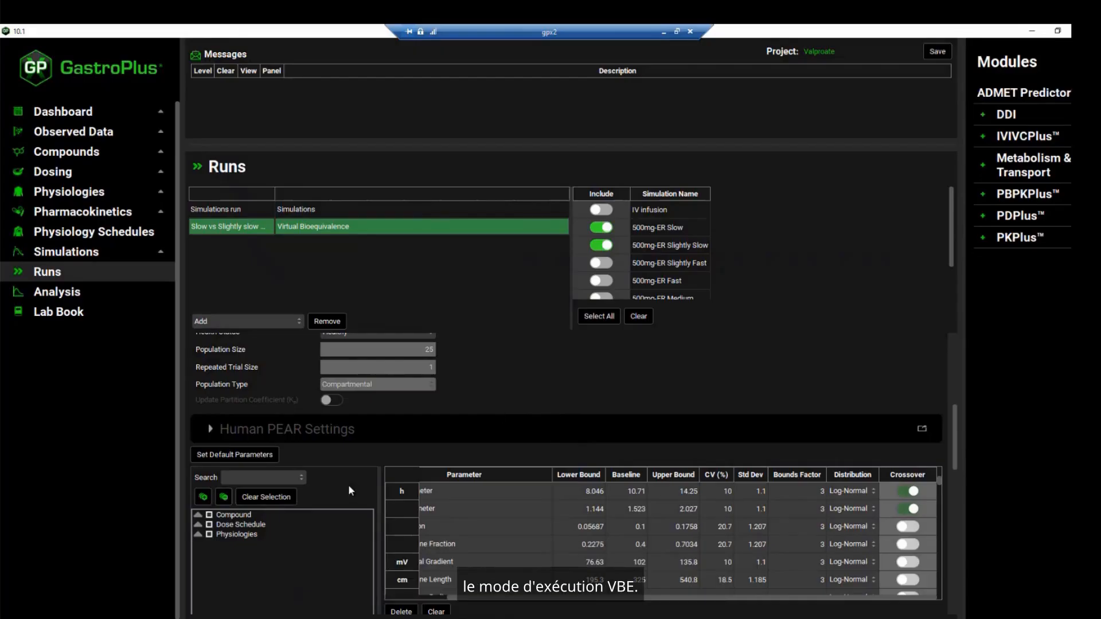
{"action": "scroll", "coordinate": [346, 483], "scroll_direction": "down", "scroll_amount": 5}
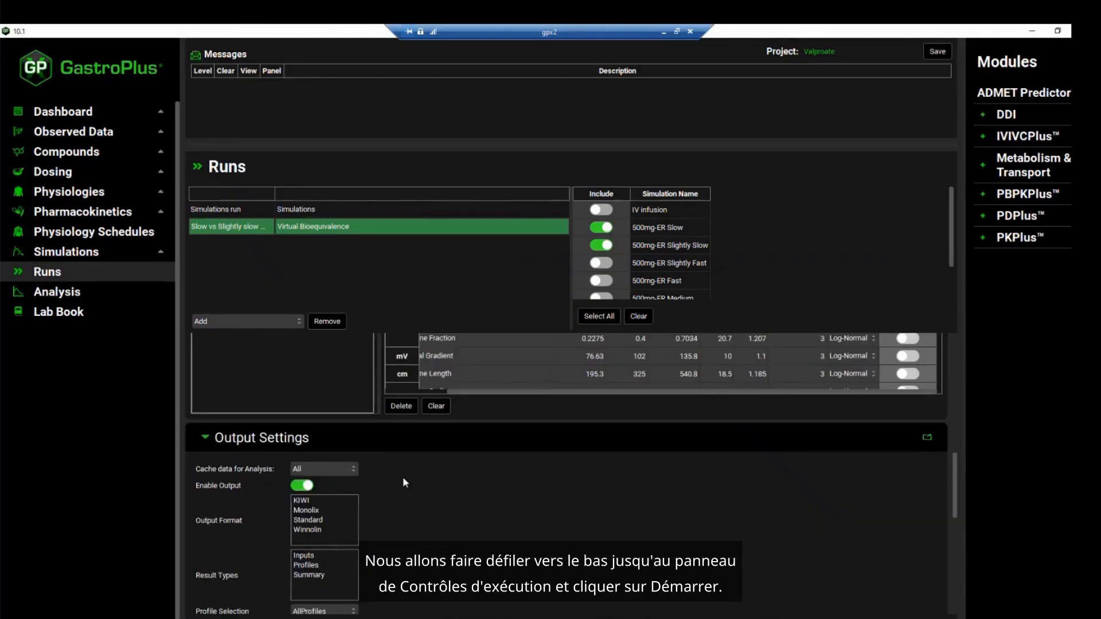
{"action": "scroll", "coordinate": [402, 476], "scroll_direction": "down", "scroll_amount": 2}
{"action": "scroll", "coordinate": [405, 483], "scroll_direction": "down", "scroll_amount": 3}
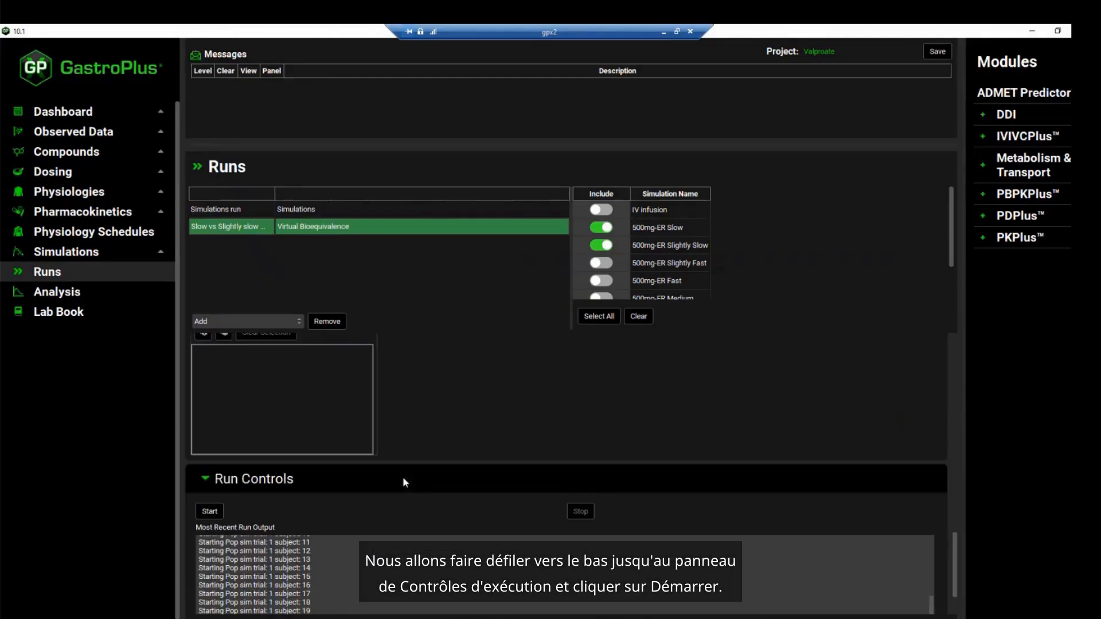
{"action": "left_click", "coordinate": [210, 511]}
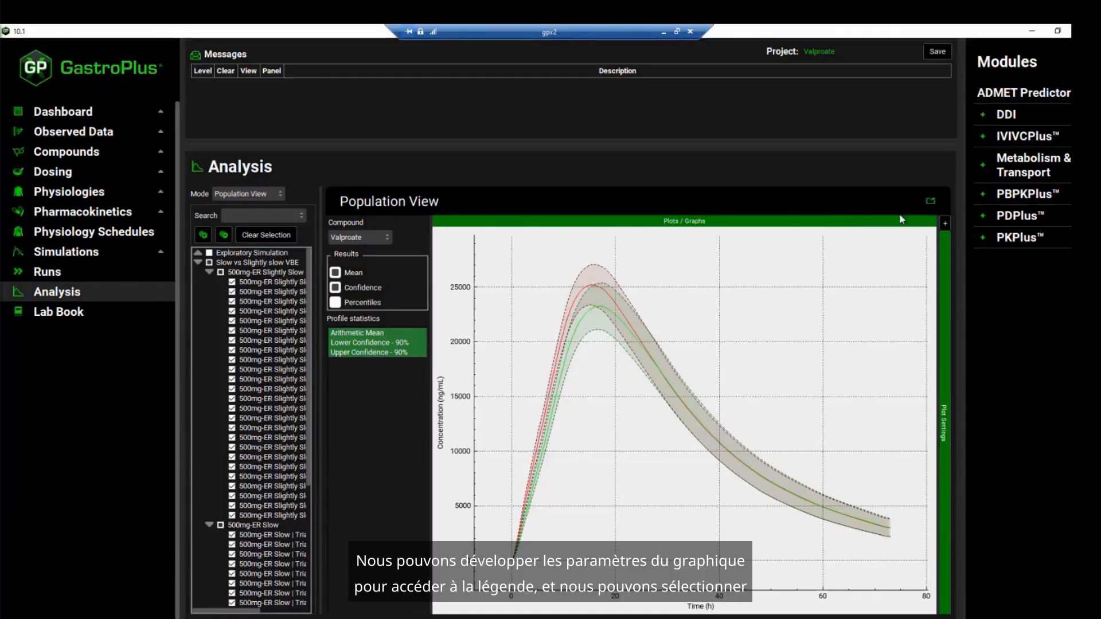
Show the population plot's legend and identify which formulation each of the two arithmetic mean curves belongs to
{"action": "left_click", "coordinate": [946, 223]}
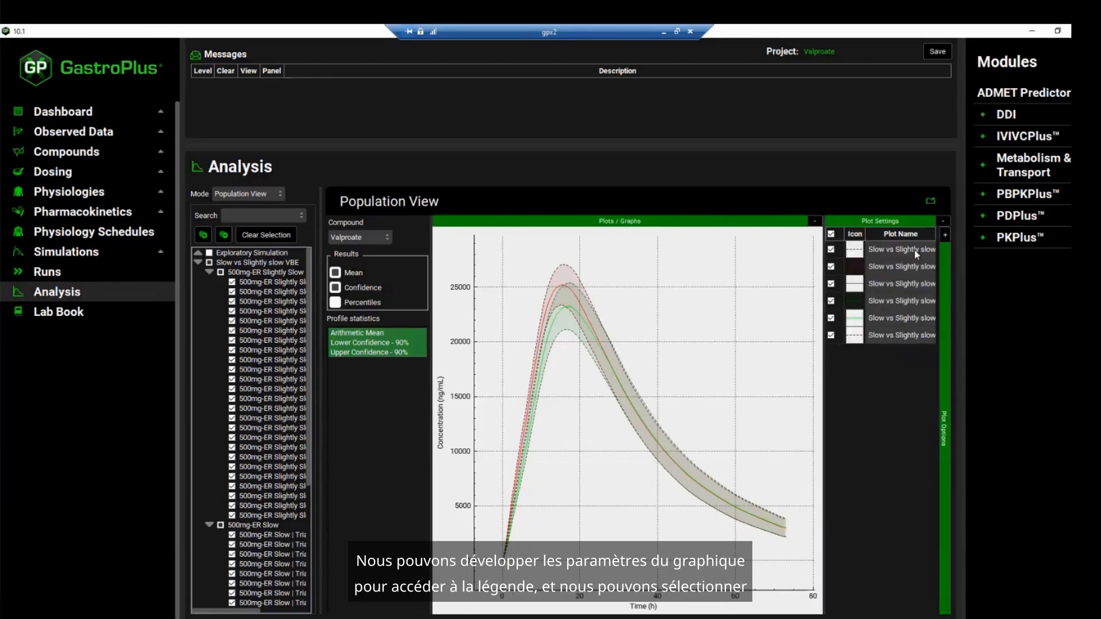
{"action": "left_click", "coordinate": [556, 288]}
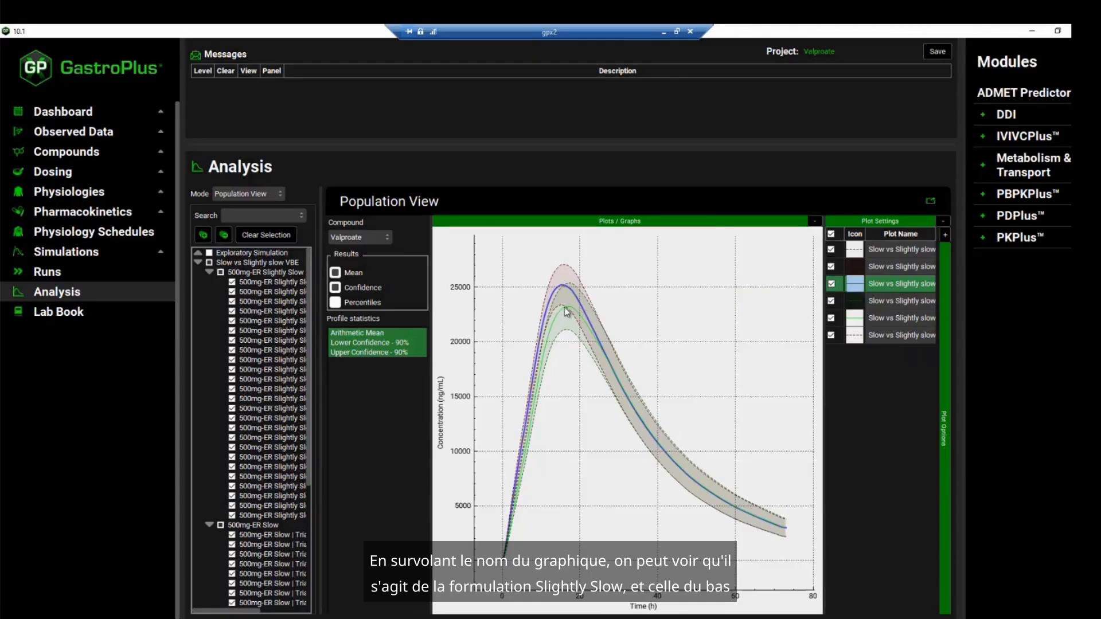
{"action": "left_click", "coordinate": [871, 317]}
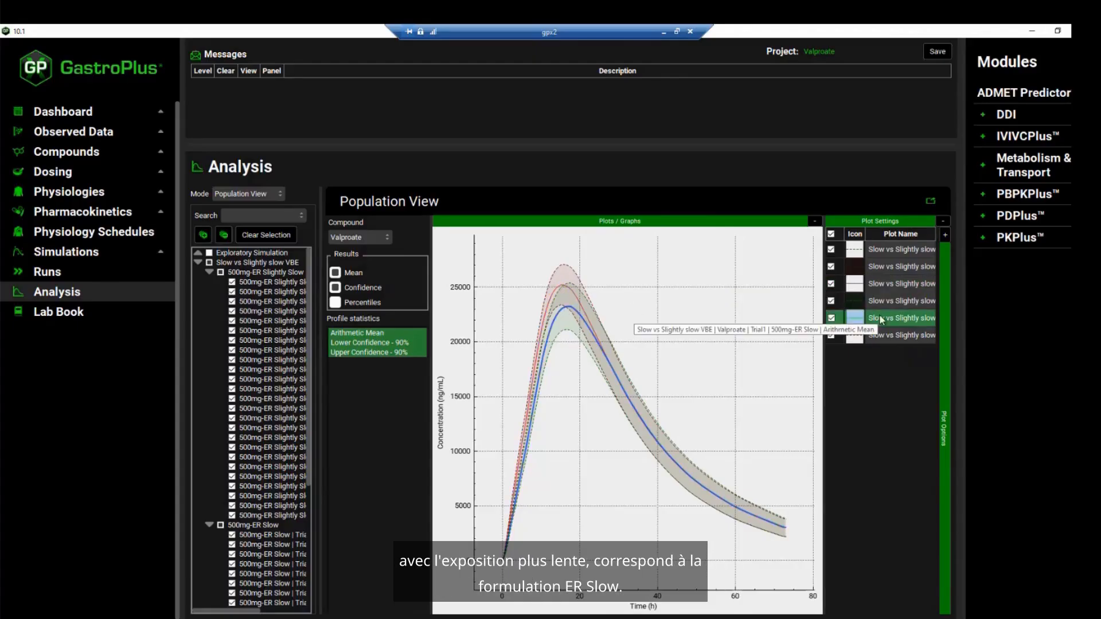
Display the VBE subjects' results in Summary View, and bring up the run's output folder in File Explorer
{"action": "left_click", "coordinate": [252, 195]}
{"action": "left_click", "coordinate": [250, 220]}
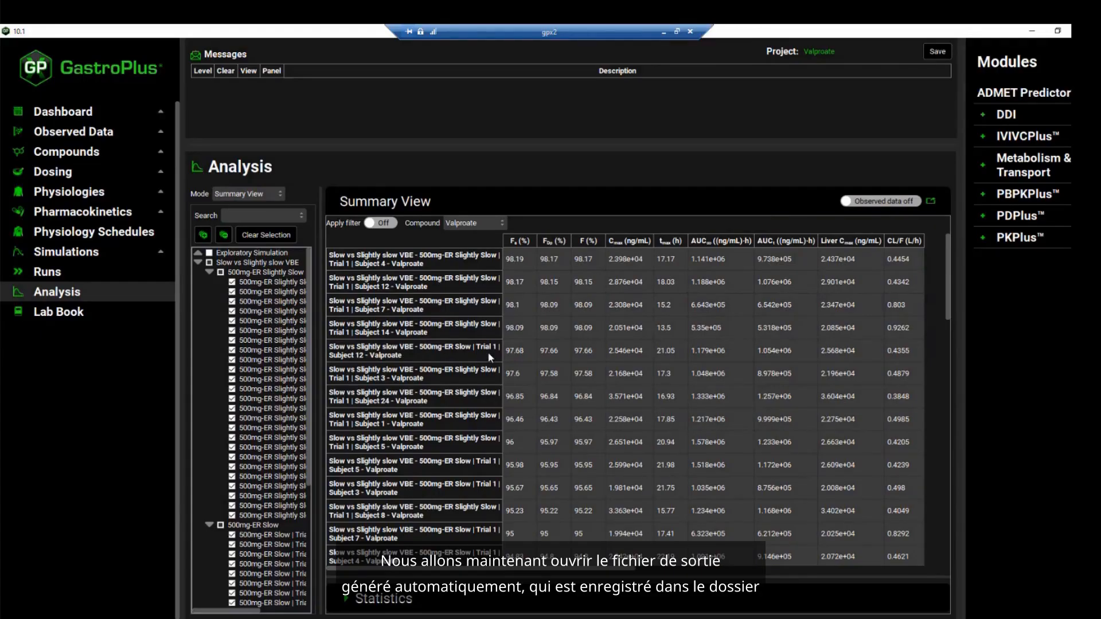
{"action": "left_click", "coordinate": [305, 616]}
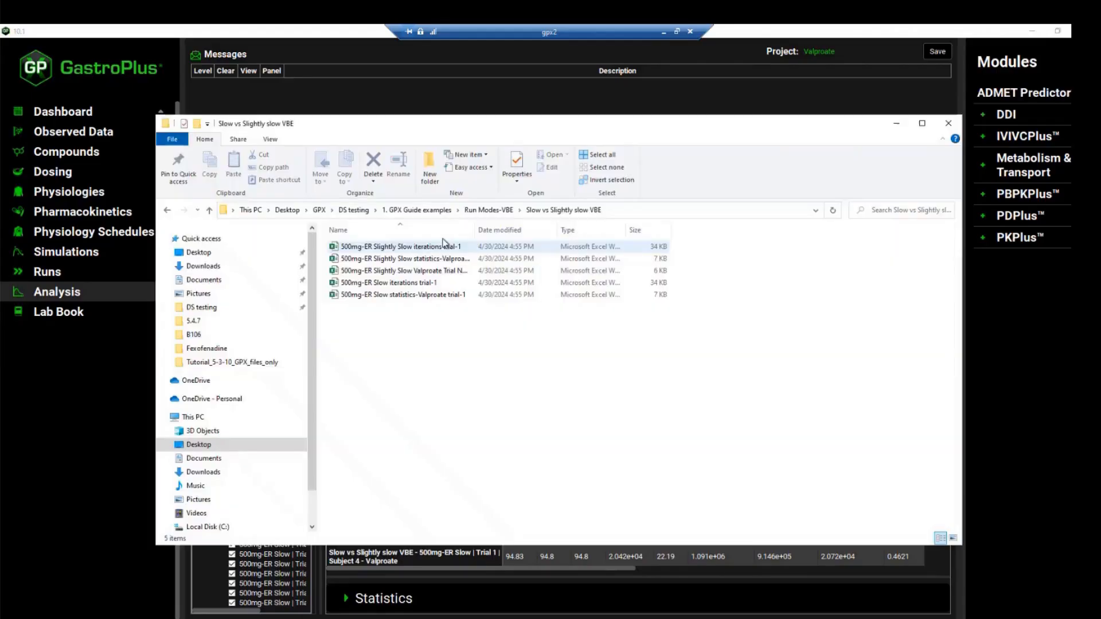
Widen the file name column to show full names and open the ER Slightly Slow Valproate Trial Number 1 Bioequivalence Statistics workbook
{"action": "left_click_drag", "start_coordinate": [475, 230], "coordinate": [609, 230]}
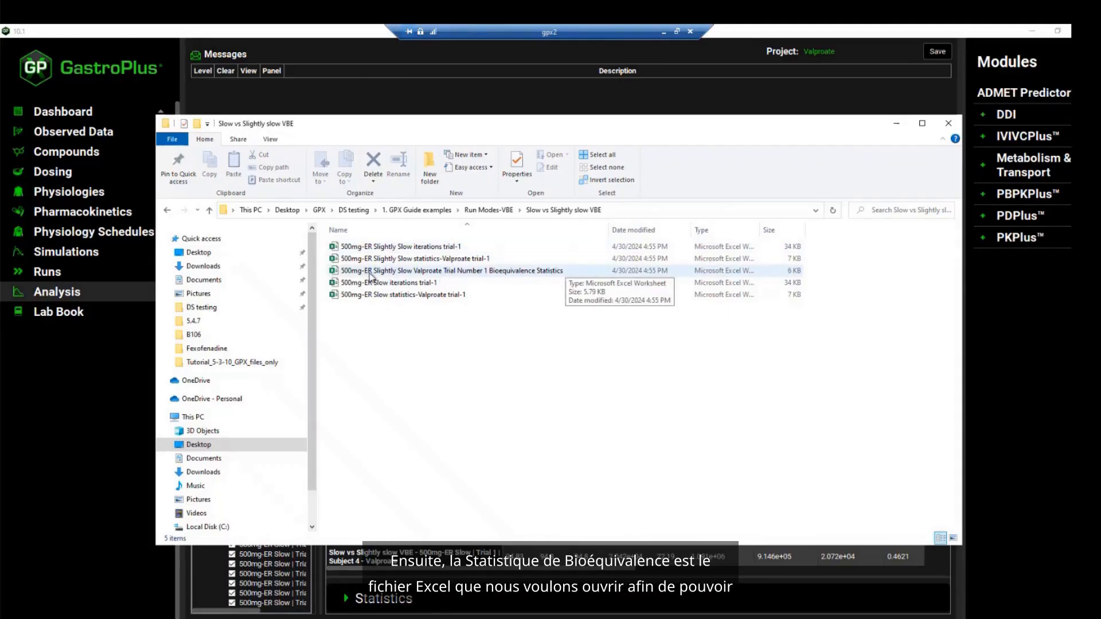
{"action": "left_click", "coordinate": [497, 270]}
{"action": "double_click", "coordinate": [497, 270]}
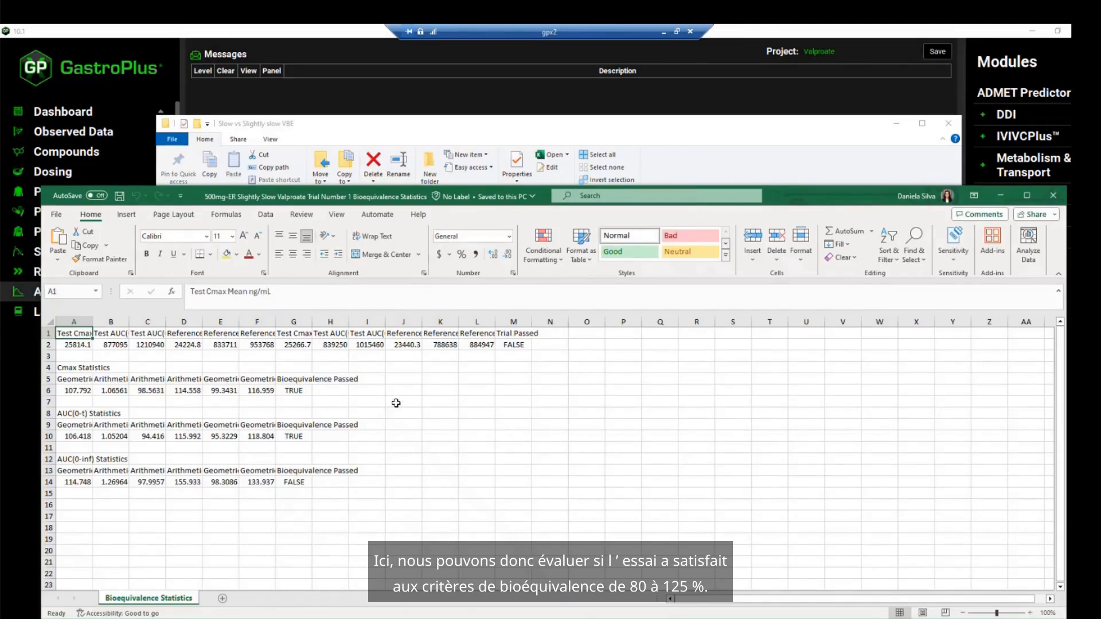
Check the Bioequivalence Passed cells for Cmax, AUC(0-t) and AUC(0-inf) and the Trial Passed cell, and return to GastroPlus
{"action": "left_click", "coordinate": [89, 370]}
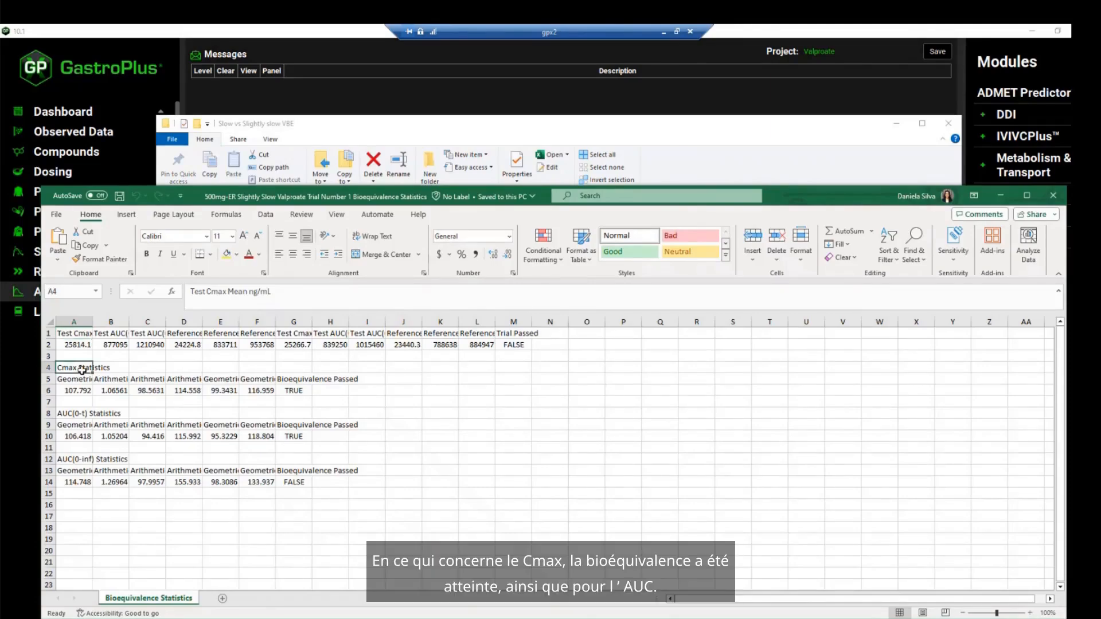
{"action": "left_click", "coordinate": [290, 390]}
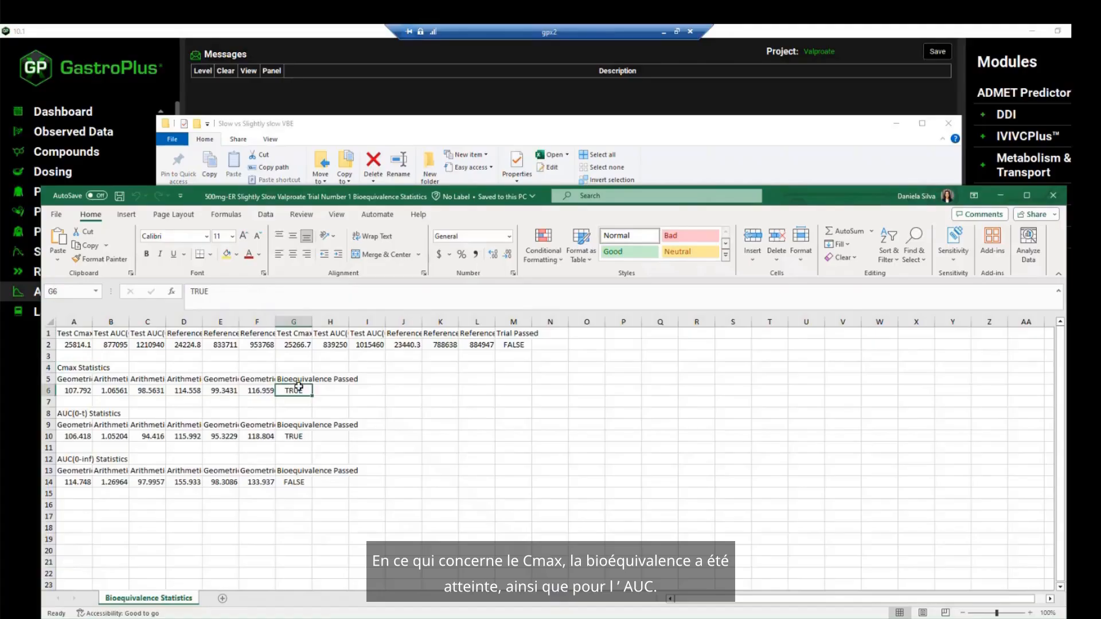
{"action": "left_click", "coordinate": [288, 438]}
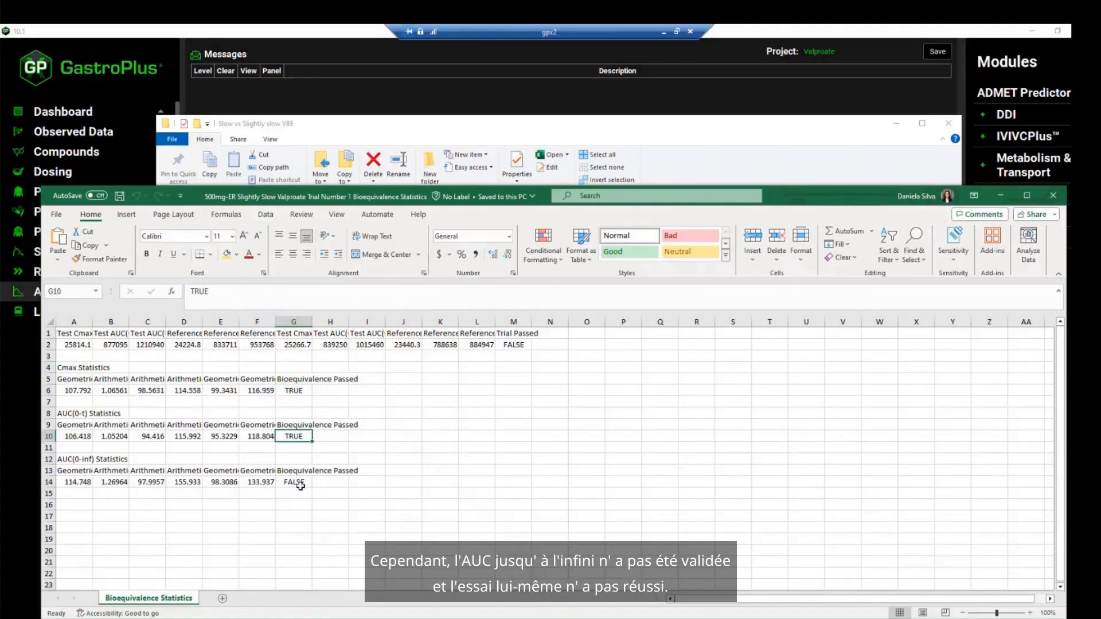
{"action": "left_click", "coordinate": [300, 486]}
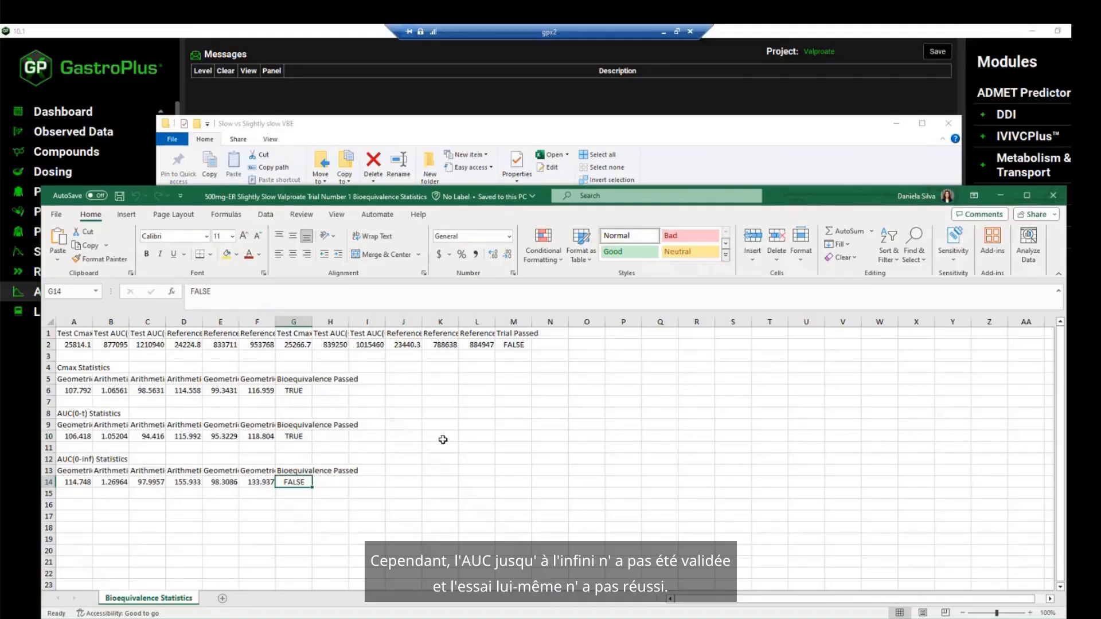
{"action": "left_click", "coordinate": [526, 344]}
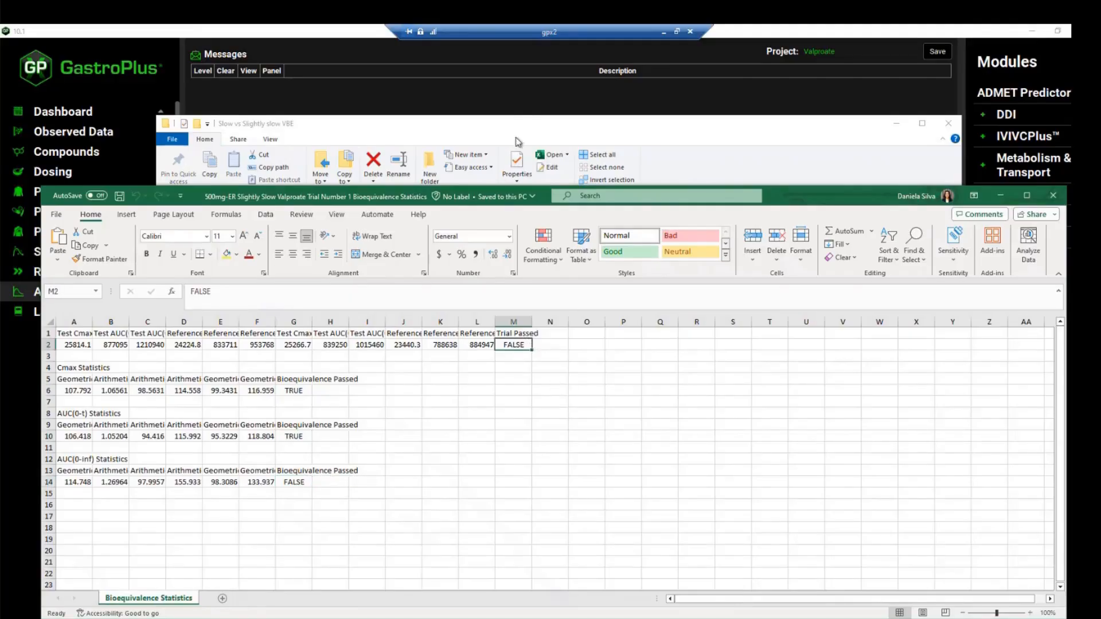
{"action": "left_click", "coordinate": [514, 102]}
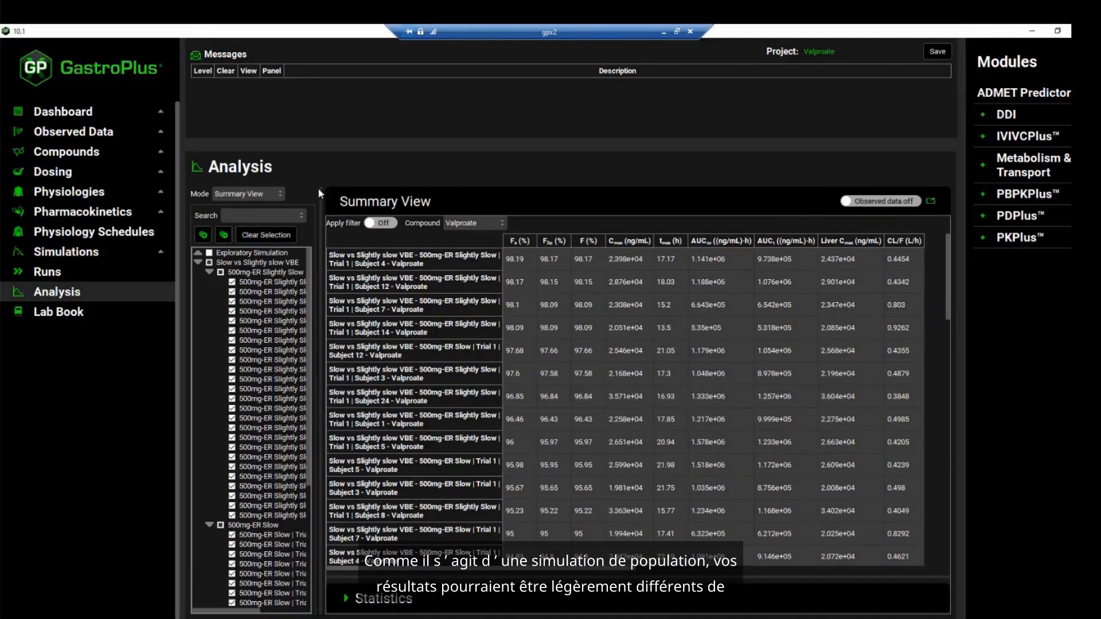
{"action": "left_click", "coordinate": [278, 195]}
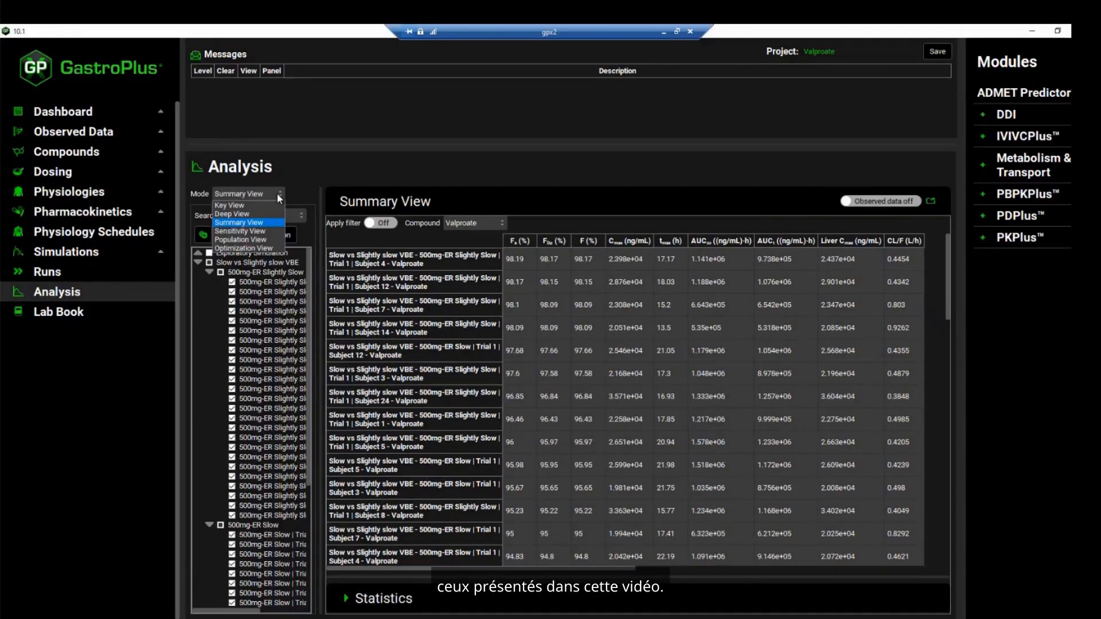
{"action": "left_click", "coordinate": [277, 194]}
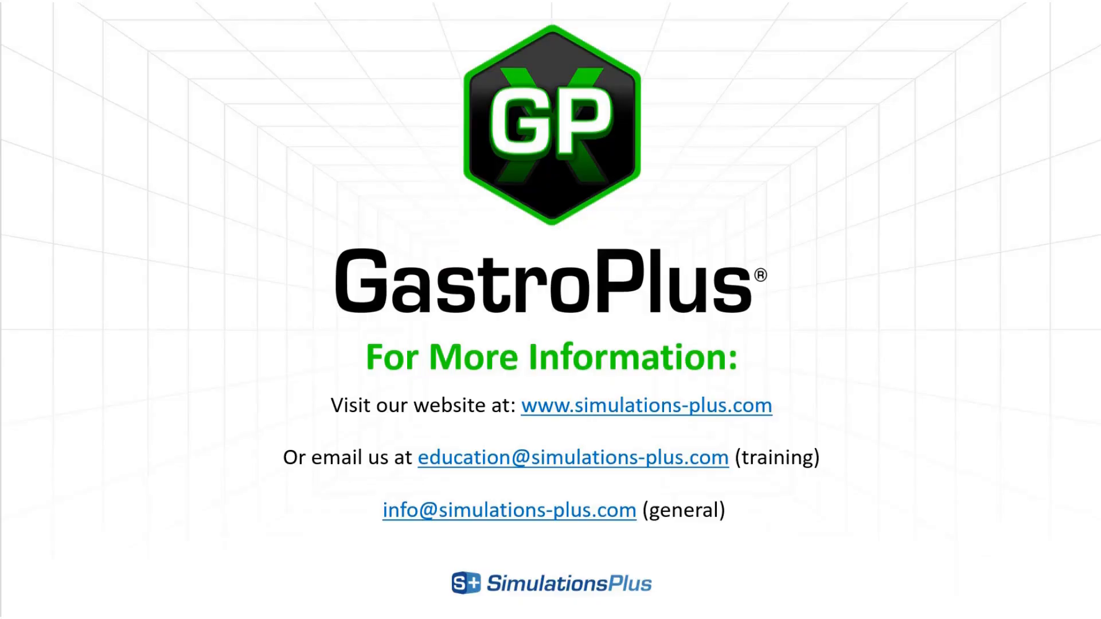